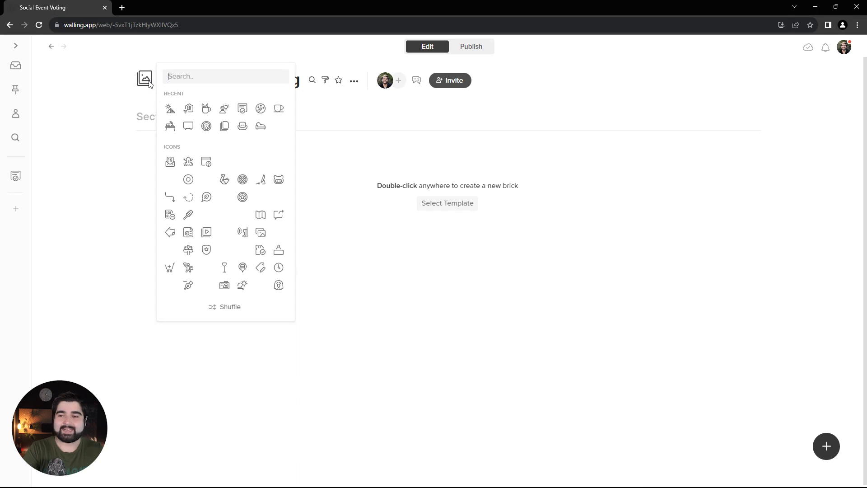
Search the wall icons for "like" and set the like-bubble icon for the Social Event Voting wall.
text(like)
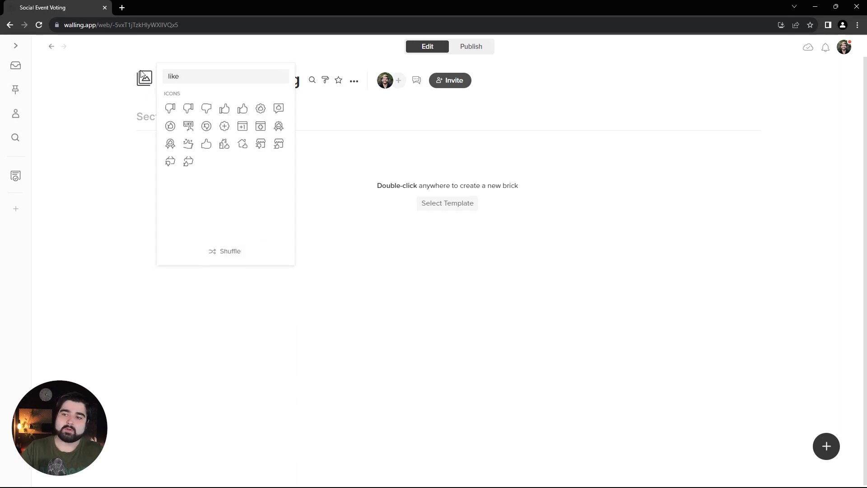
click(261, 109)
click(107, 103)
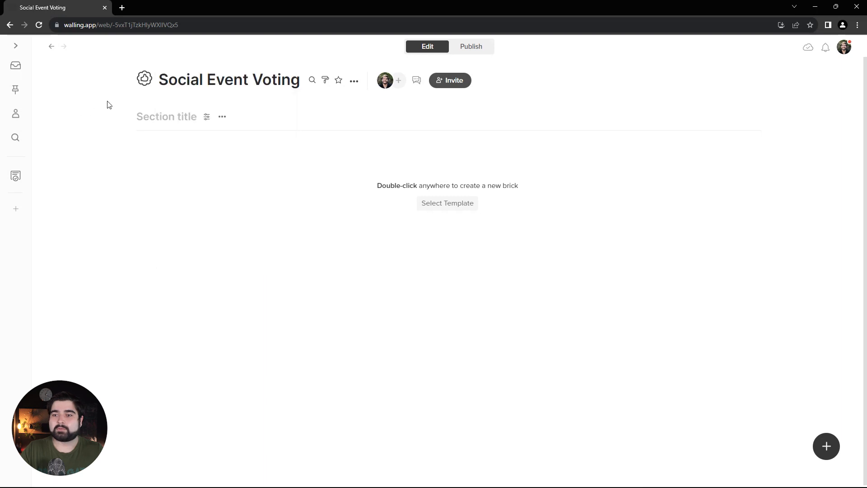
Turn off sidebar navigation in the published wall's customization settings.
click(325, 81)
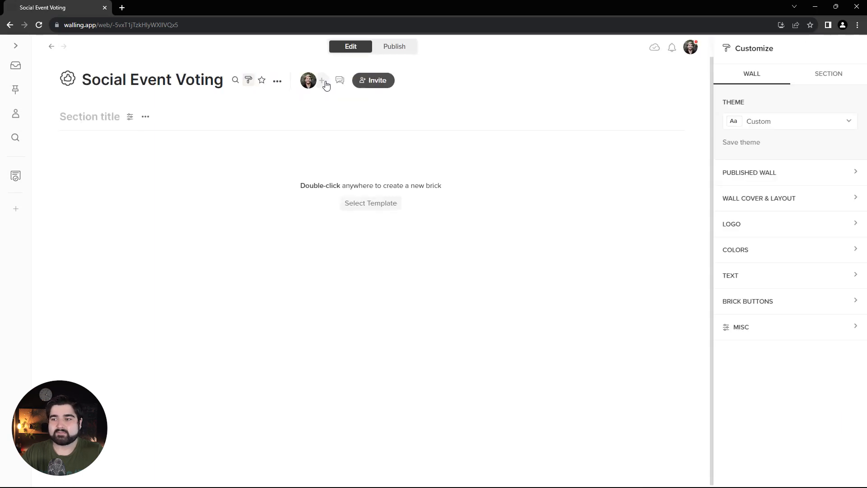
click(778, 180)
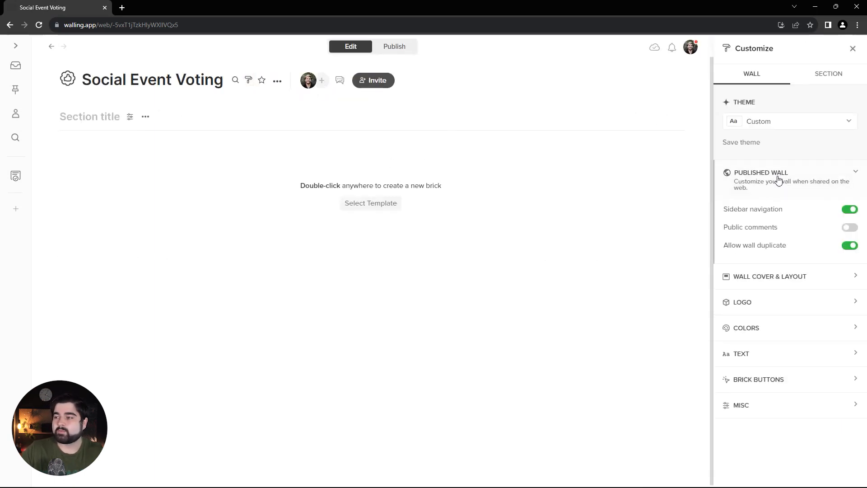
click(844, 210)
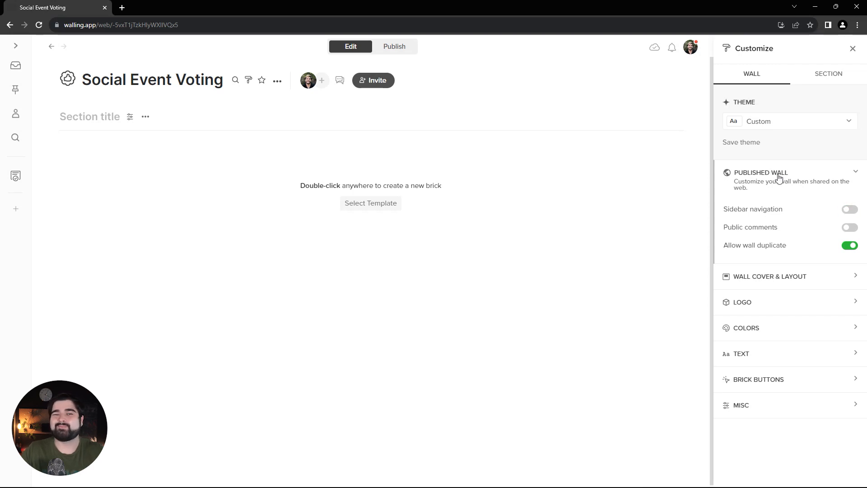
Set the wall title, section title and brick heading fonts to Rubik.
click(782, 273)
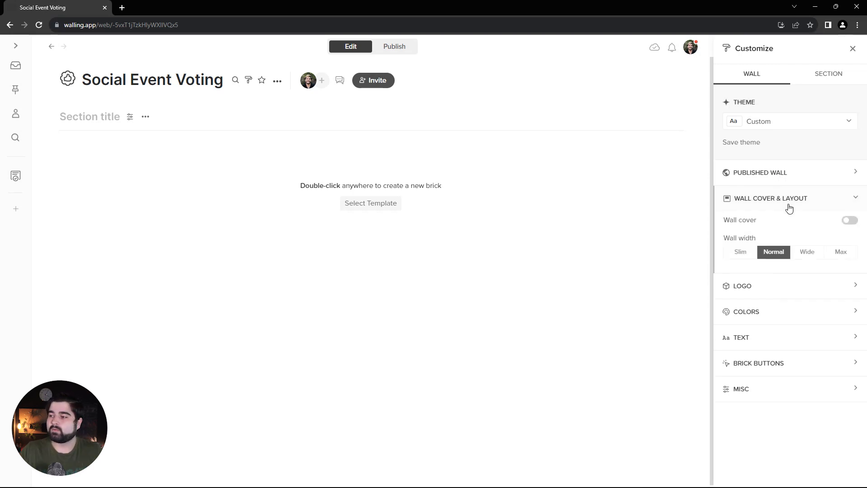
click(784, 316)
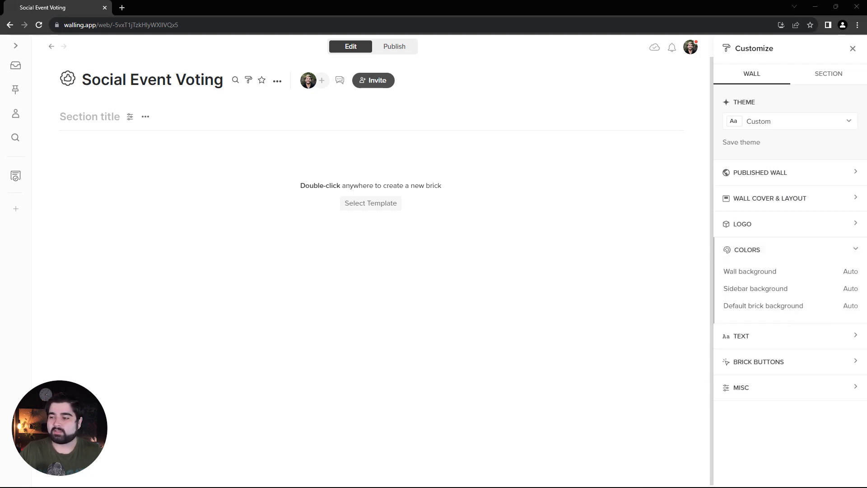
click(792, 336)
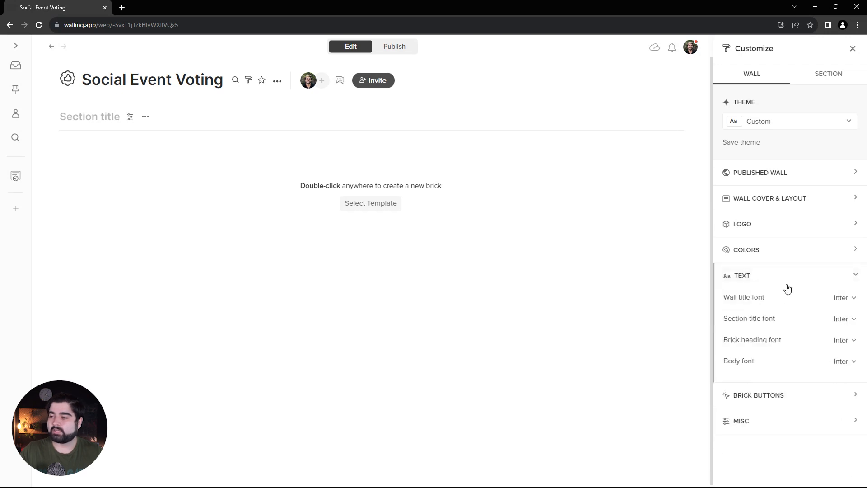
click(850, 301)
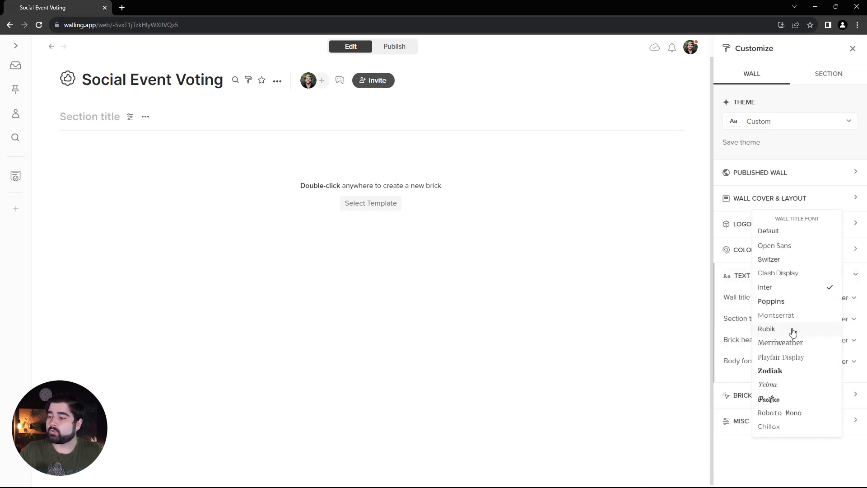
click(792, 330)
click(840, 319)
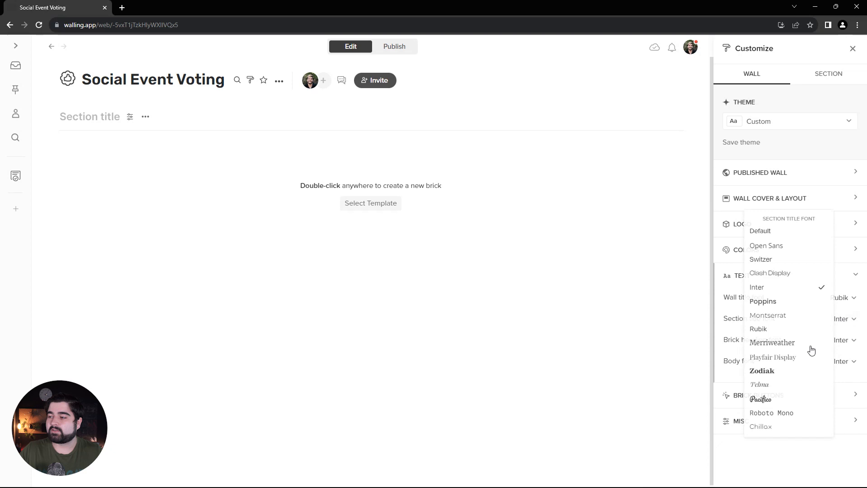
click(768, 330)
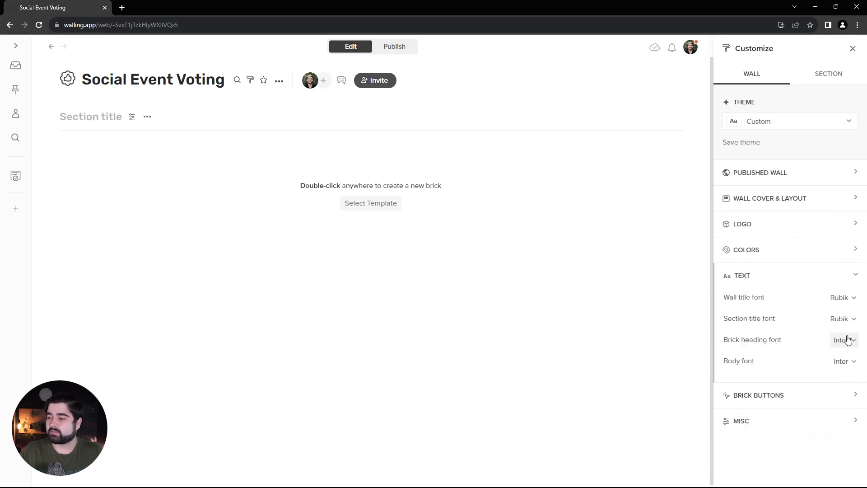
click(849, 340)
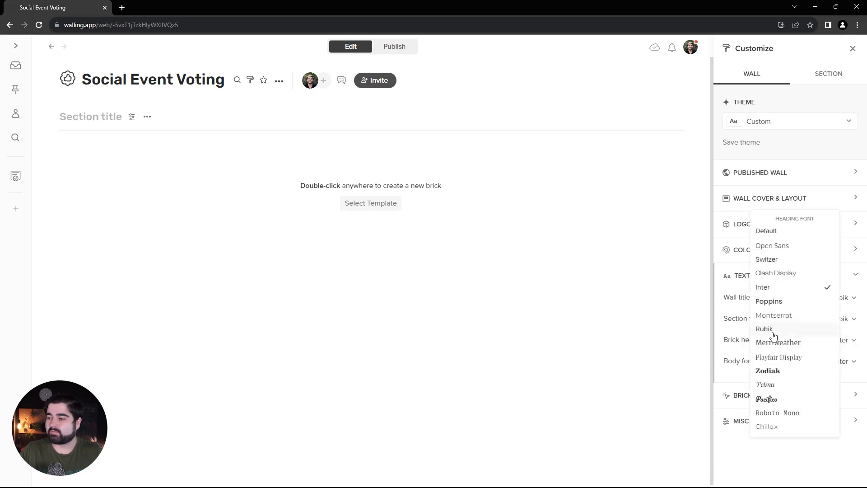
click(773, 332)
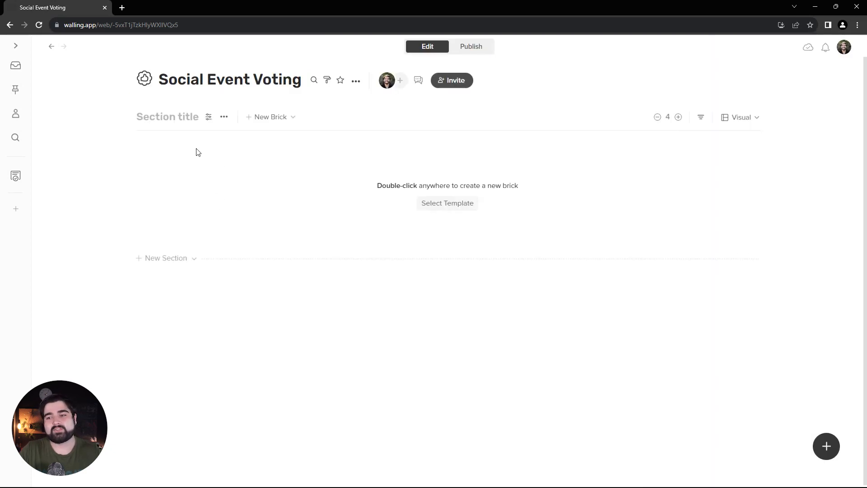
Turn off the section heading for the wall's first section.
click(224, 119)
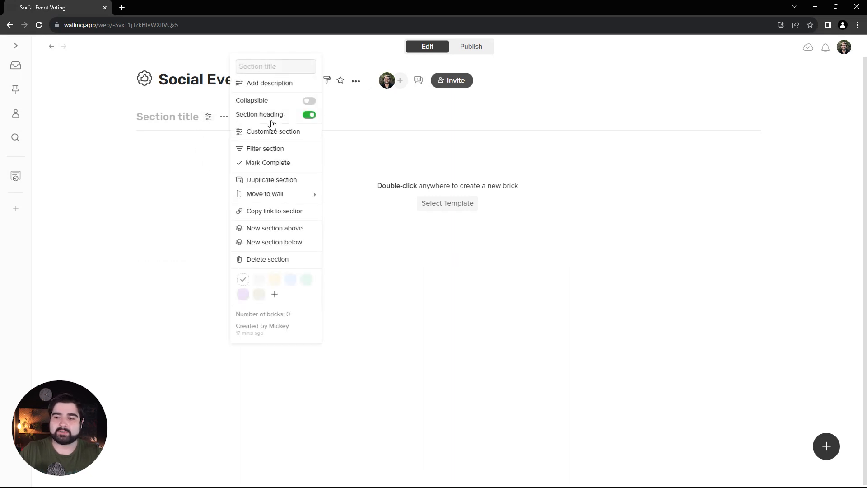
click(310, 115)
click(201, 164)
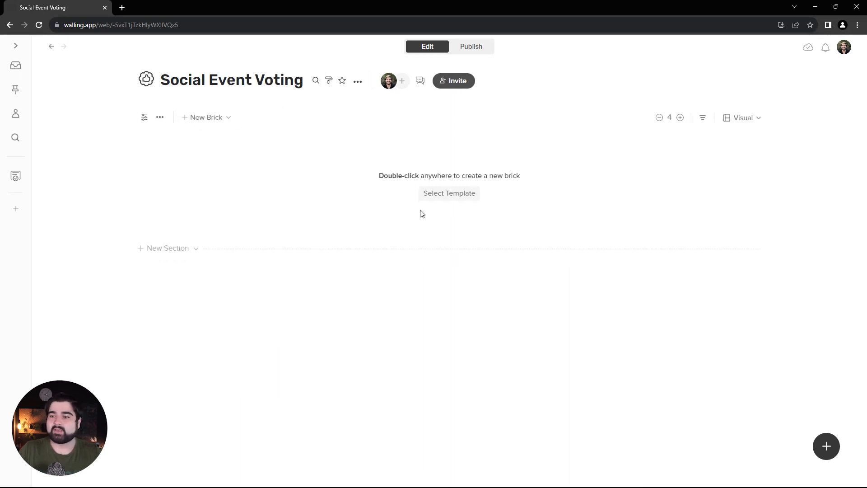
Fill the empty section with the template that places an image brick beside a heading and text brick.
click(438, 195)
scroll(400, 221, down, 5)
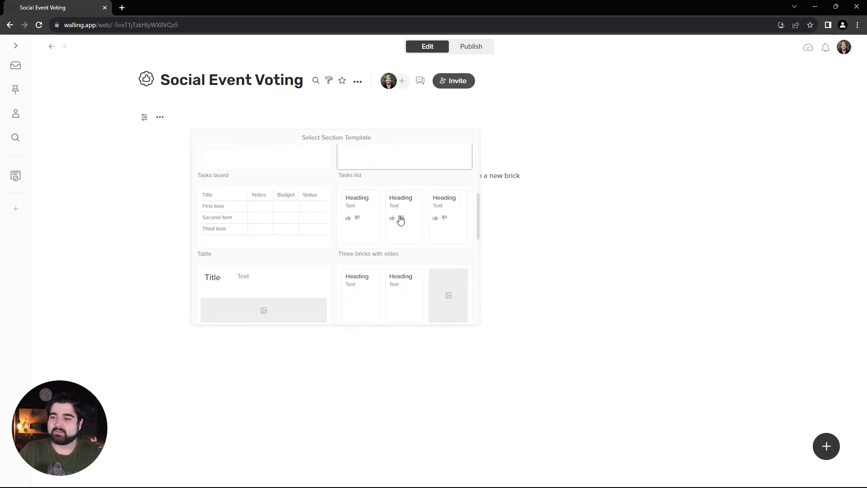
click(391, 266)
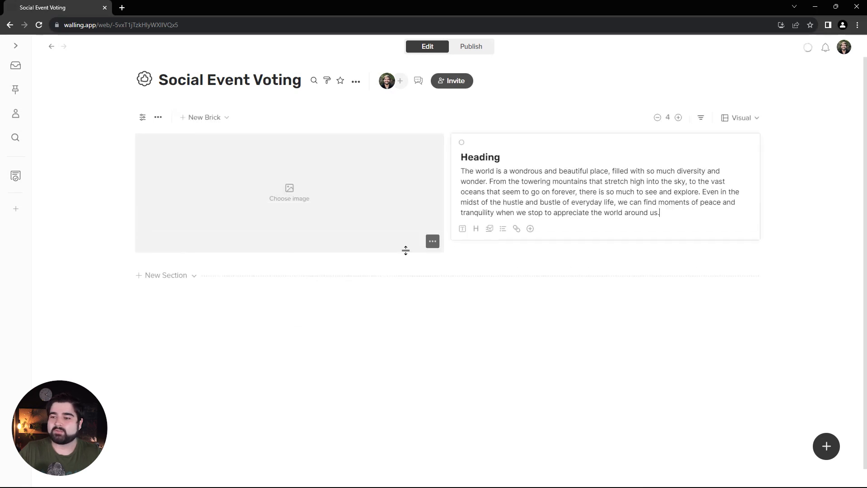
Search Unsplash for "cheers" and put the photo of hands holding three coffee cups into the image brick.
click(289, 193)
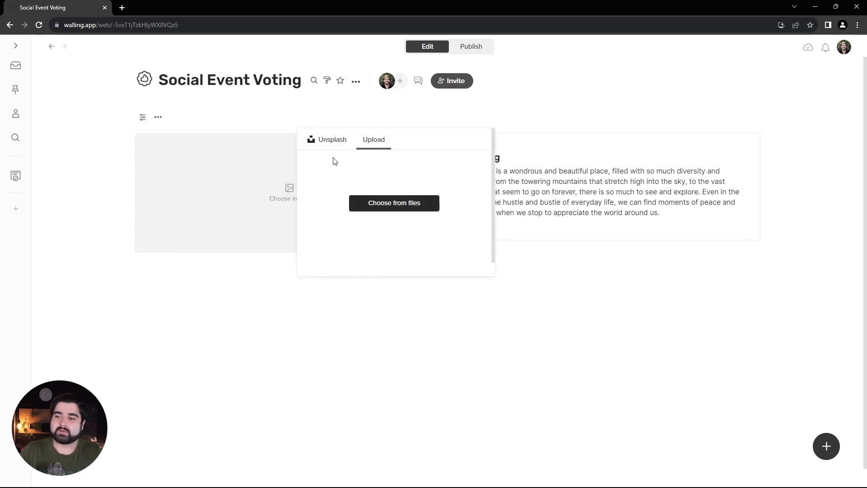
click(338, 140)
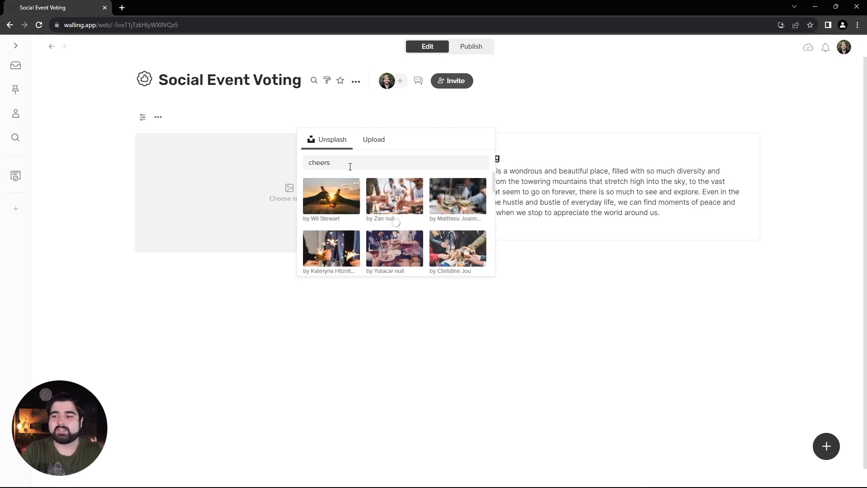
scroll(336, 245, down, 5)
click(333, 246)
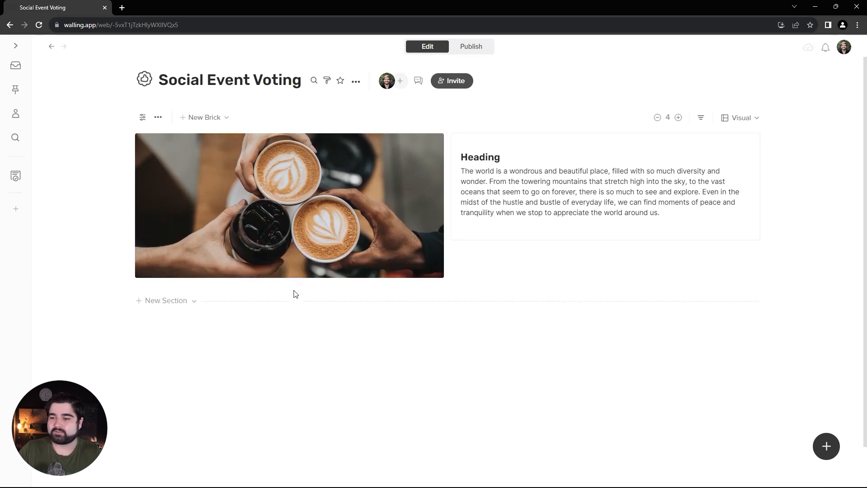
Replace the brick's placeholder heading with the raising-hands emoji 🙌 followed by "Vote for Your Preferred Social Event".
drag(500, 157, 463, 155)
click(508, 159)
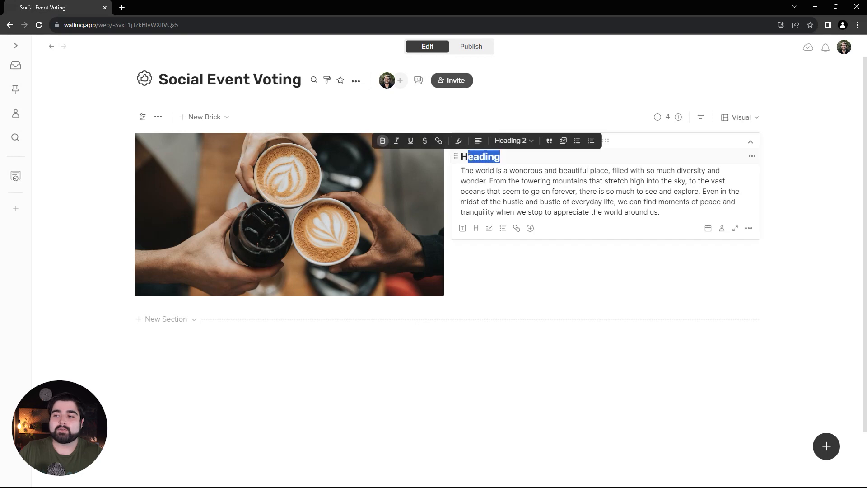
key(BackSpace)
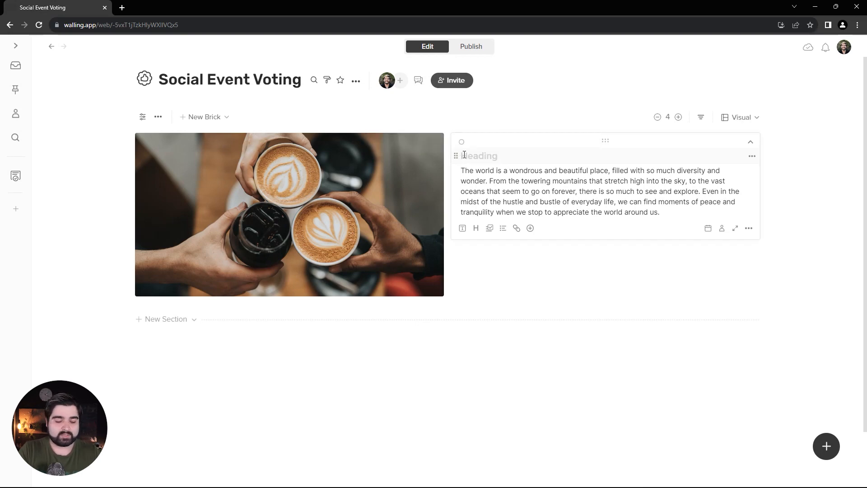
key(super+period)
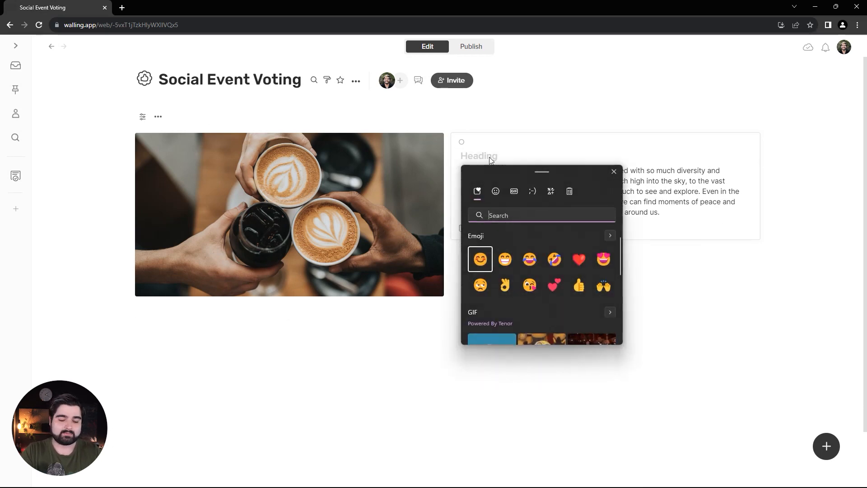
text(hands)
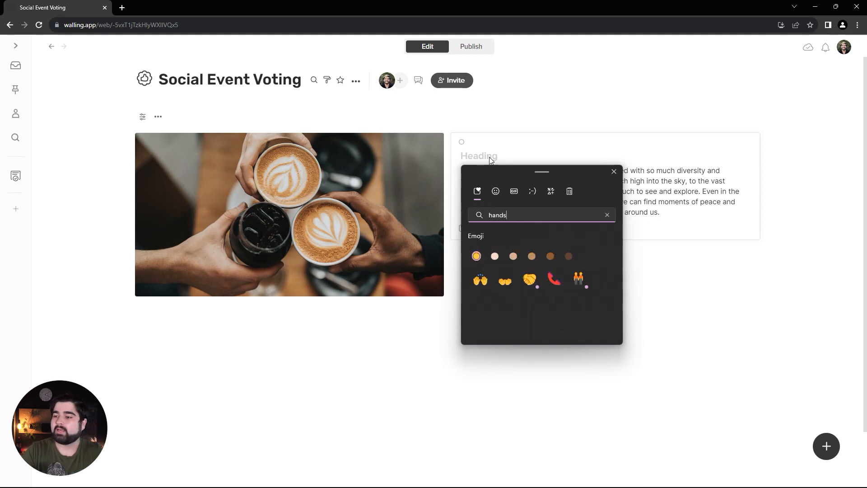
click(480, 279)
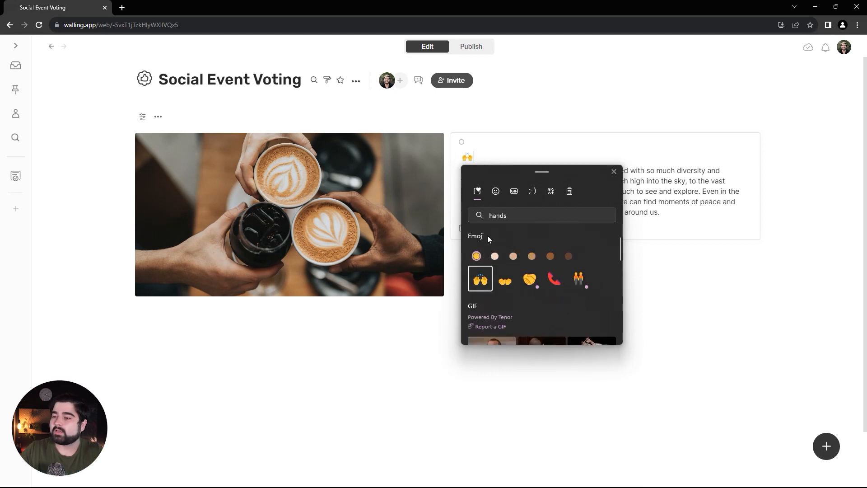
click(494, 159)
text(Vote for Y)
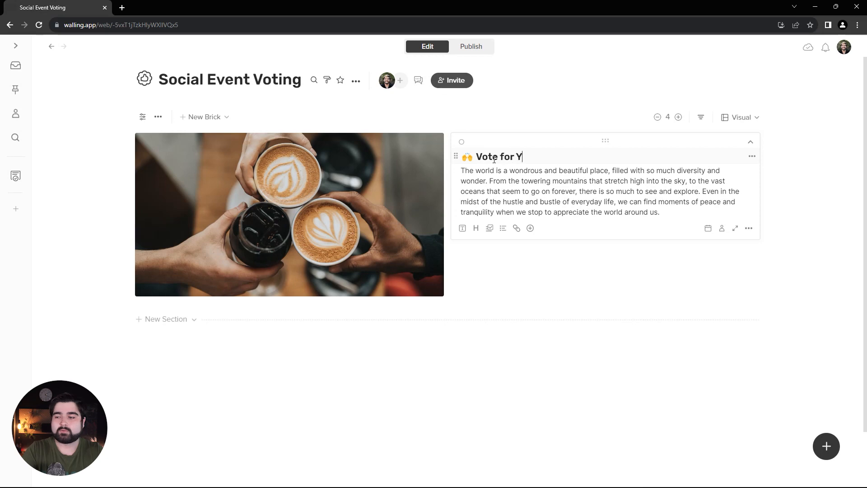
text(our Preferred)
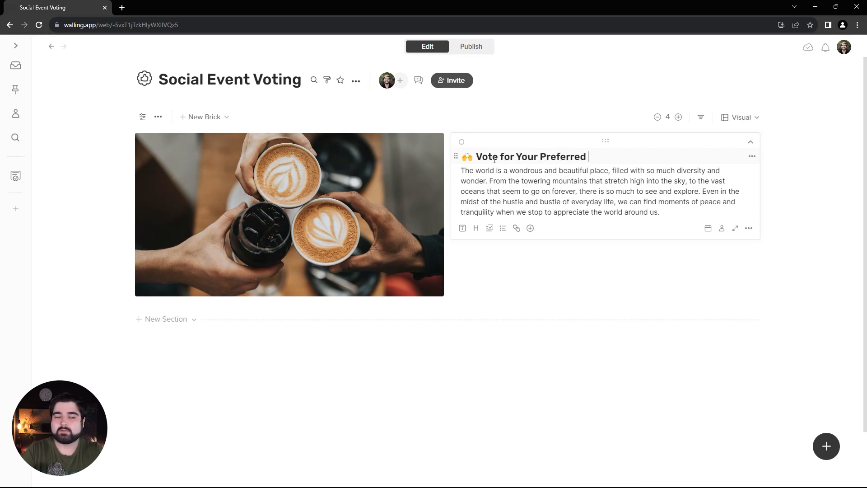
text( Social Event)
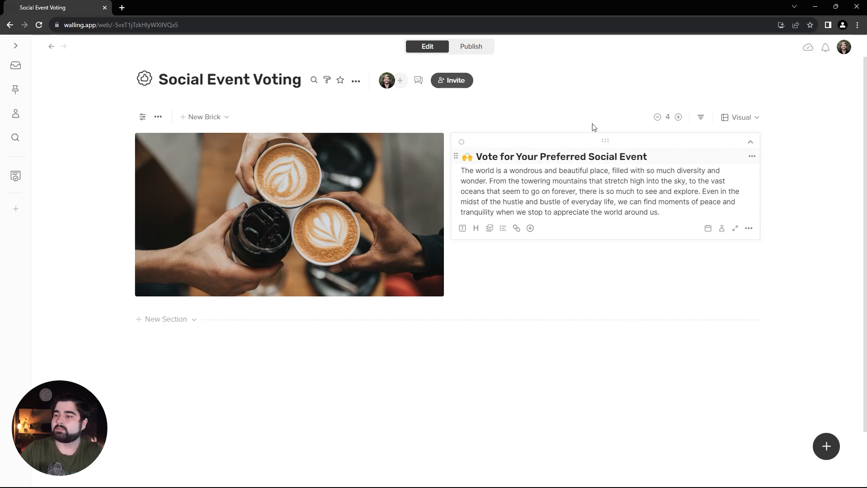
Format the "Vote for Your Preferred Social Event" heading with the Title text style.
drag(659, 157, 462, 158)
click(580, 141)
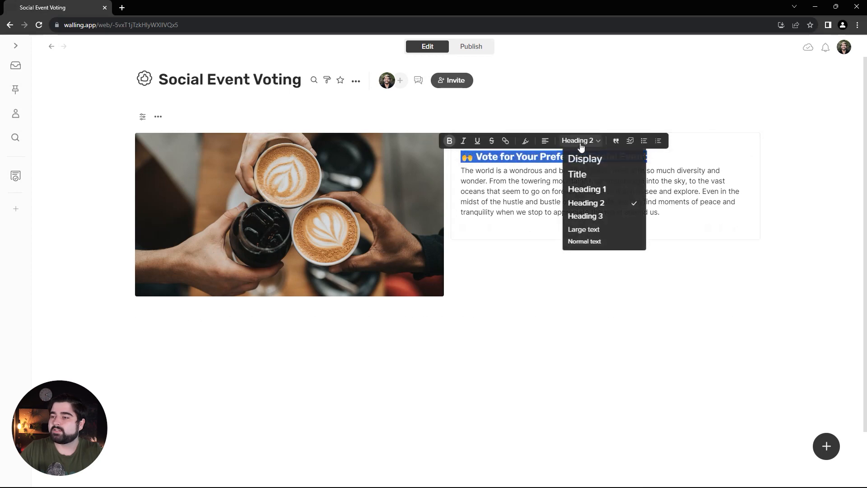
click(580, 174)
click(668, 238)
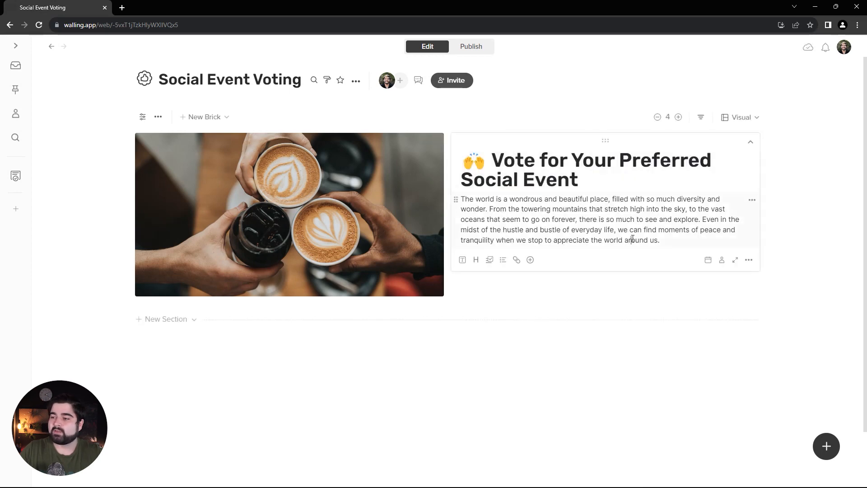
Replace the placeholder paragraph with the copied introduction beginning "As part of our ongoing efforts to promote team building".
drag(668, 244, 458, 199)
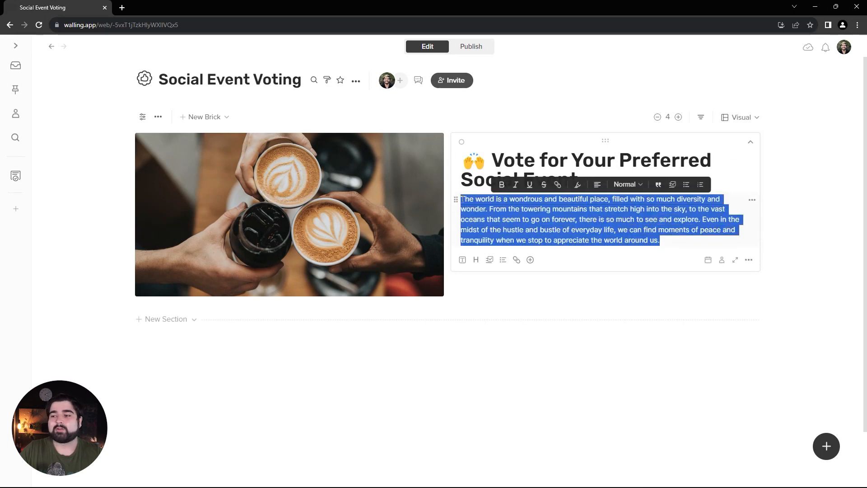
text(As part of our ongoing efforts to promote team building and a positive work environment, we would like to organize a social event for our team. We have compiled a list of potential events and would like your input on which one you would most like to participate in. Please take a moment to review the list below and vote for your preferred event.)
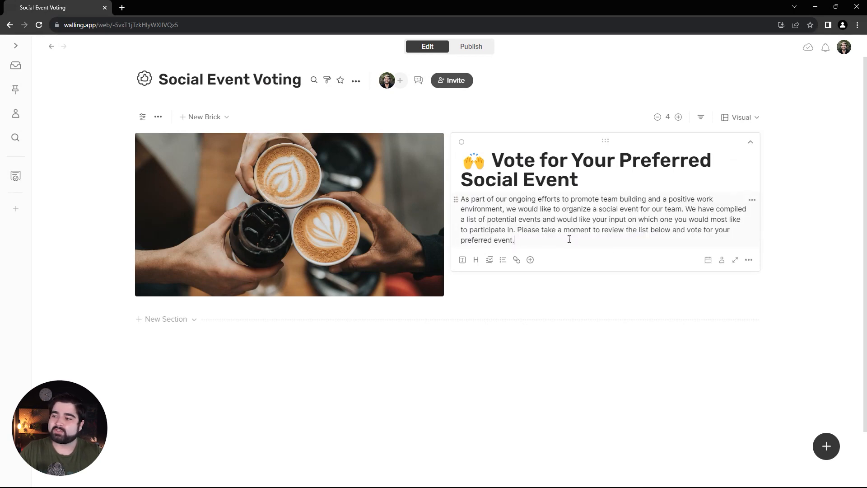
click(576, 295)
scroll(576, 295, down, 2)
scroll(575, 295, up, 2)
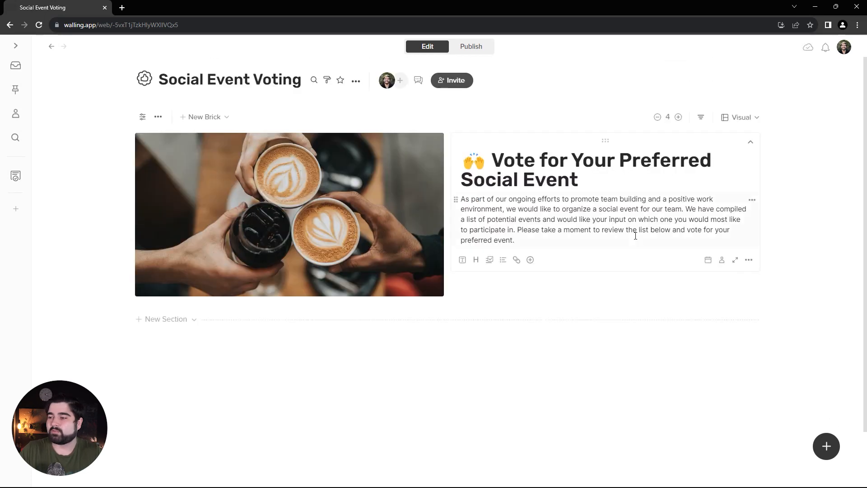
Set the text brick's background color to transparent so its card outline is removed.
right_click(634, 254)
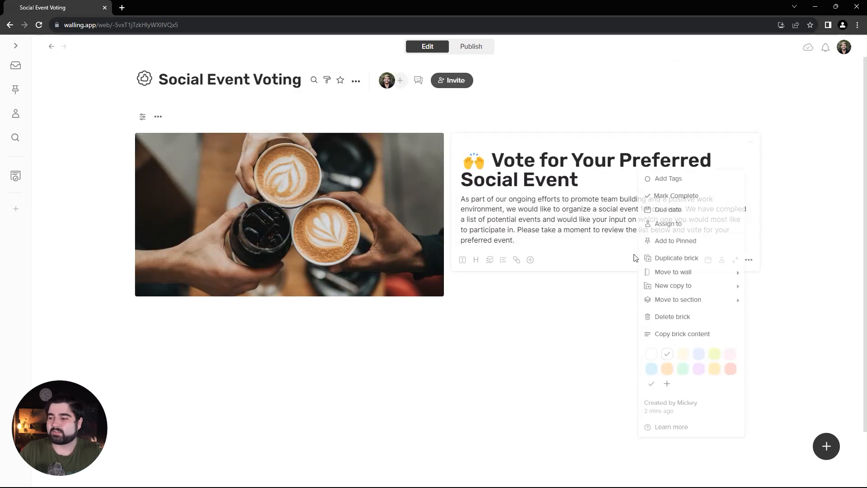
click(651, 355)
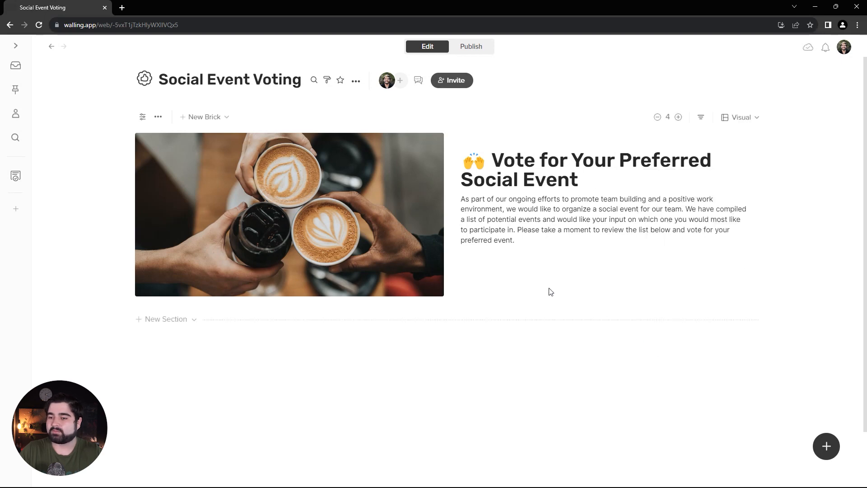
Add a new section below the introduction and title it "Ideas".
click(154, 320)
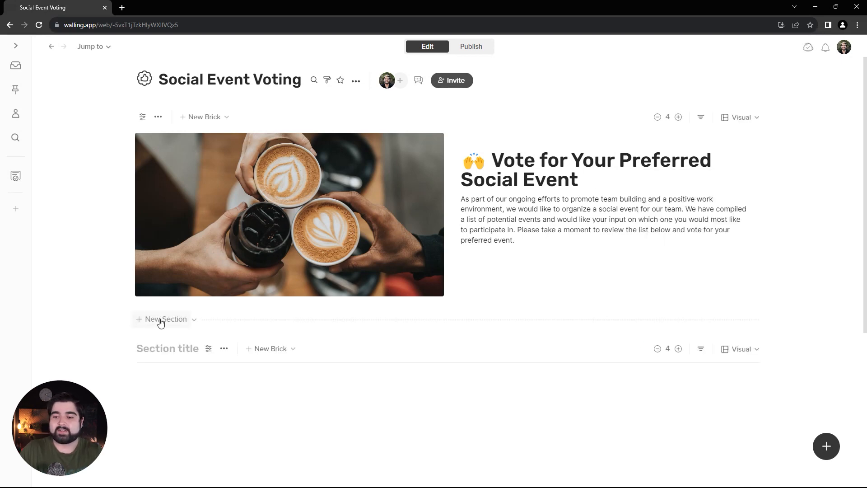
click(157, 348)
text(Ideas)
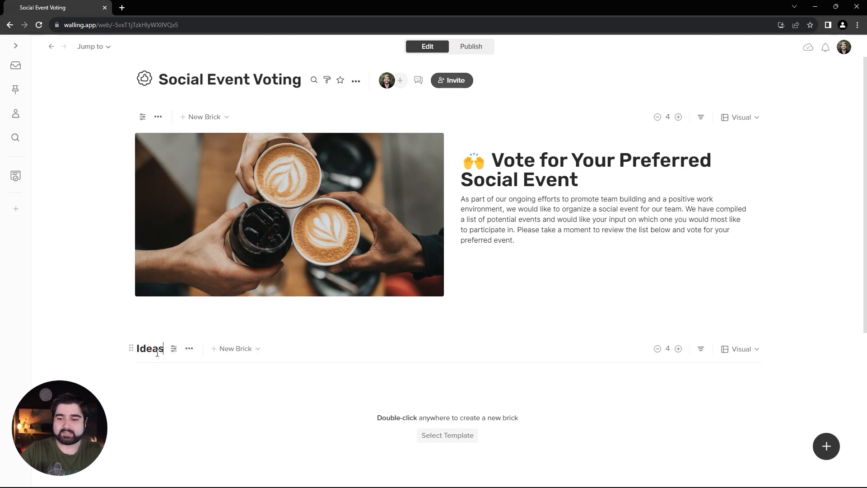
Add the copied description "Vote for your preferred ideas. Voting will be closed on September 23rd." to the Ideas section.
click(194, 349)
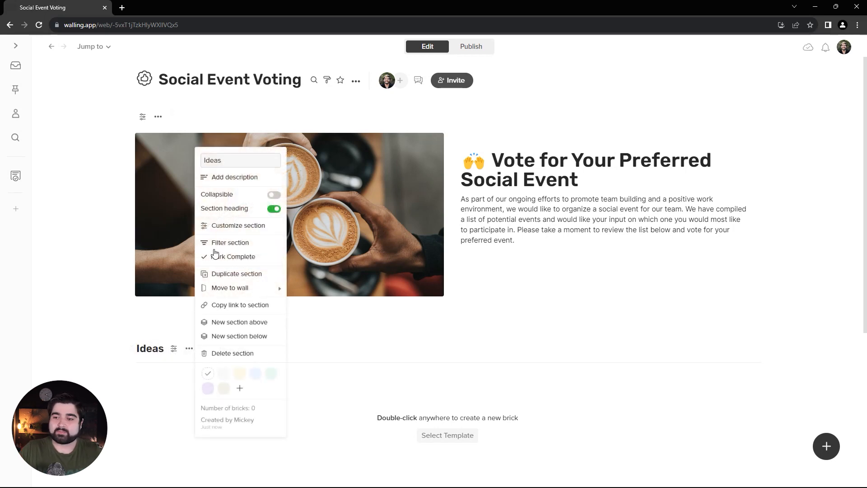
click(248, 178)
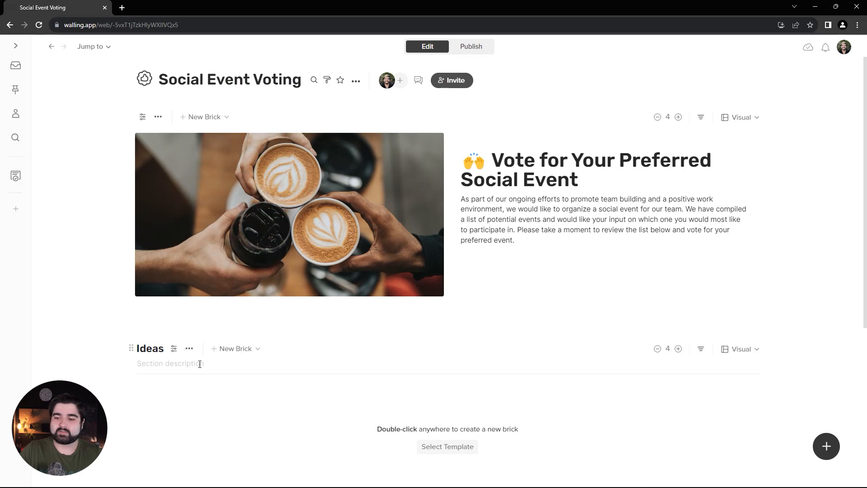
key(ctrl+v)
scroll(308, 388, down, 2)
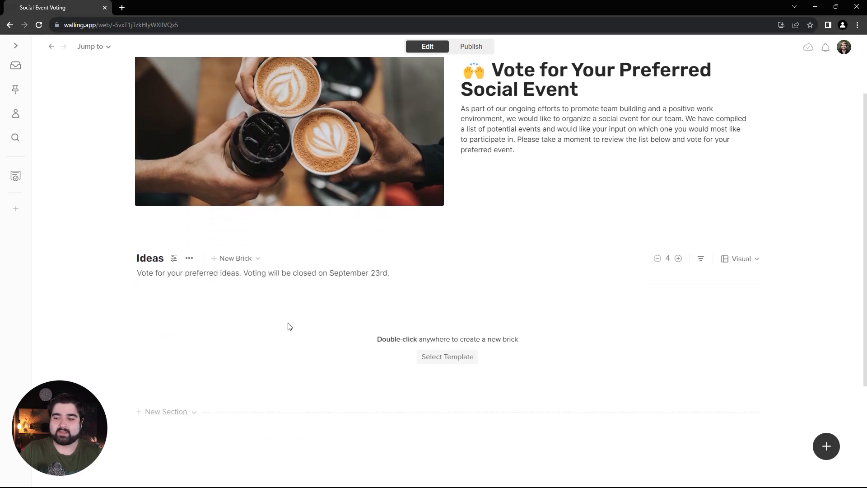
Customize the Ideas section with the dark green background color #34643D.
click(174, 257)
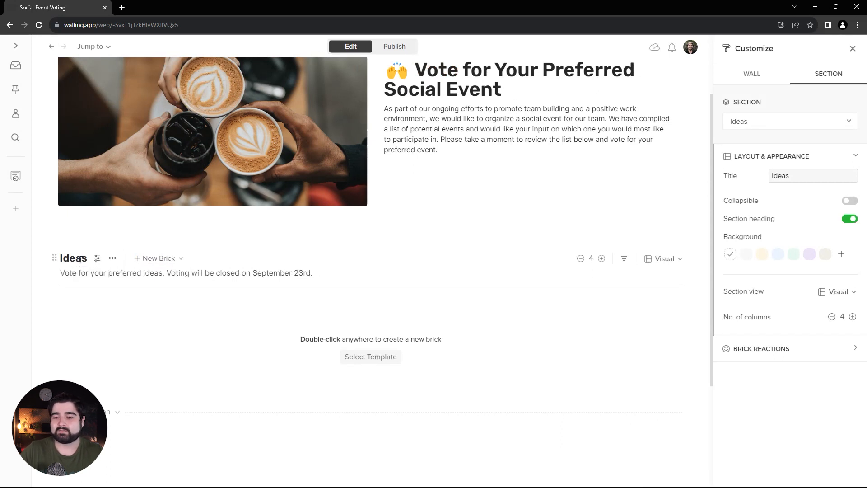
click(841, 253)
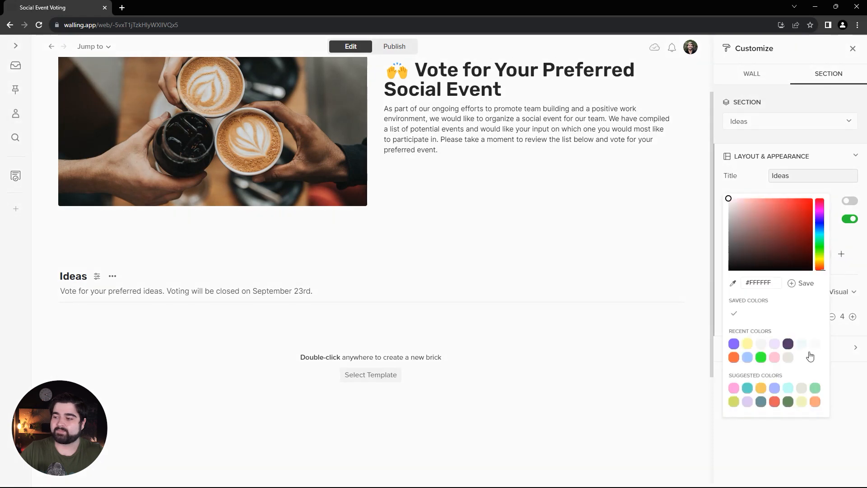
click(788, 401)
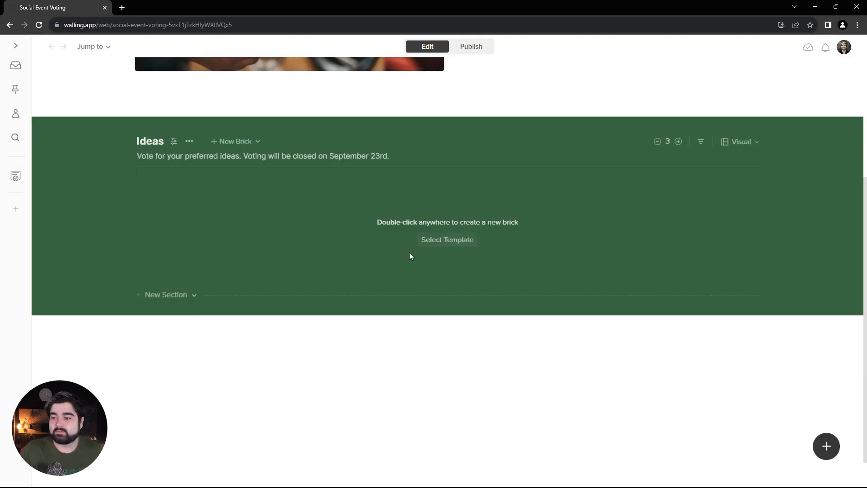
click(456, 240)
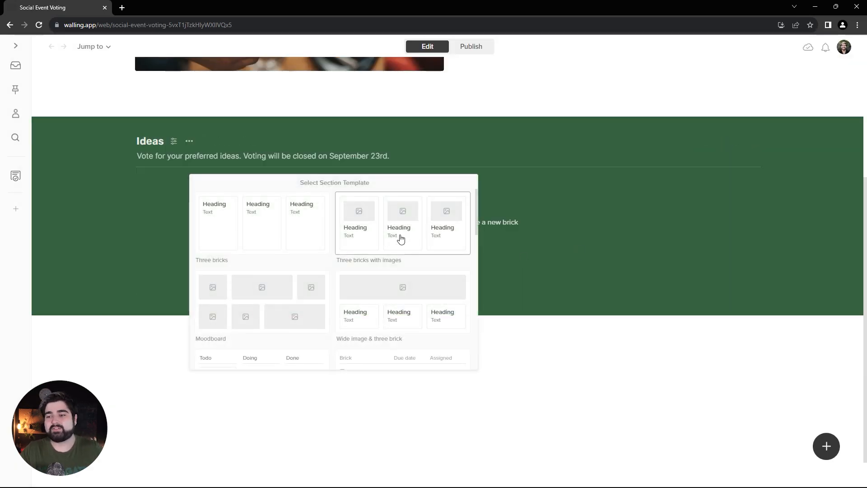
Apply the "Three bricks with images" template to the Ideas section and give all three bricks a pale green background.
click(400, 239)
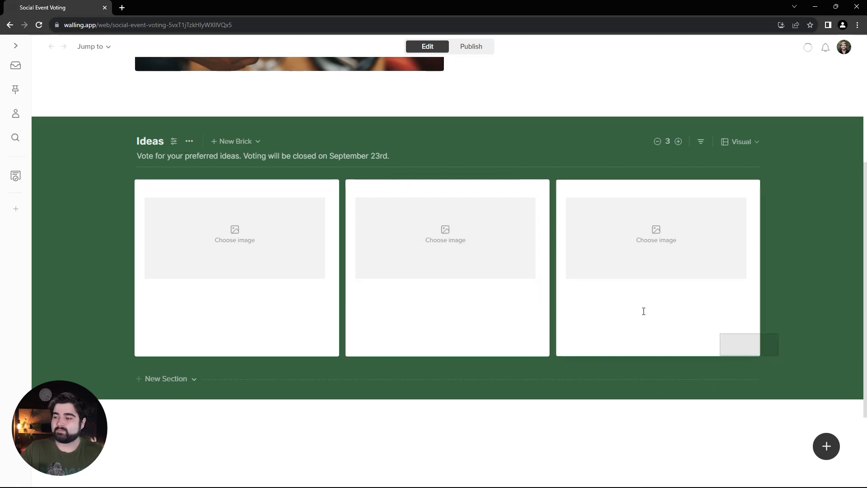
drag(643, 312, 199, 232)
click(735, 50)
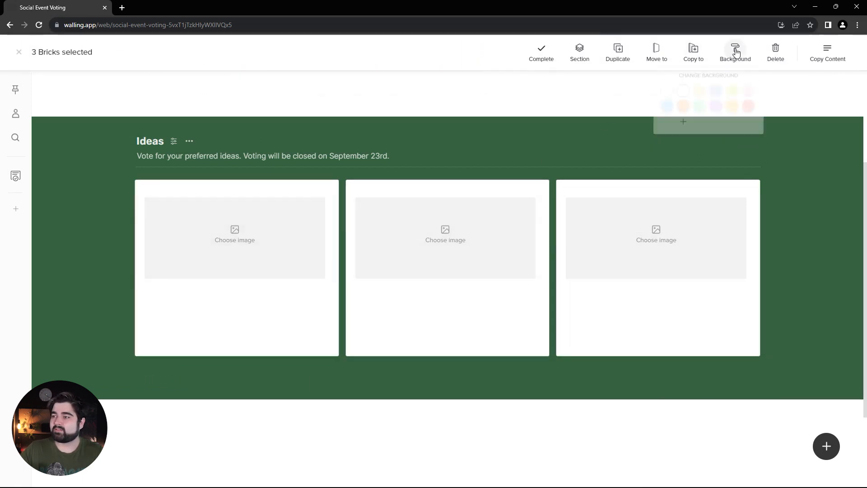
click(683, 122)
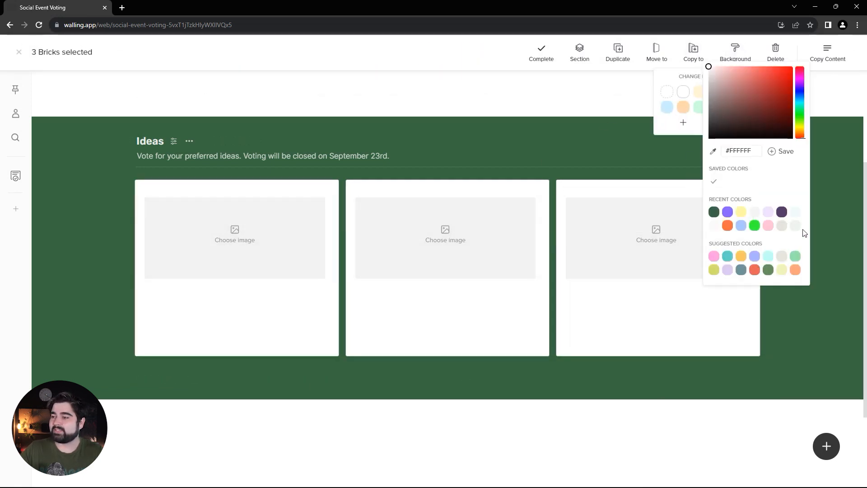
click(714, 212)
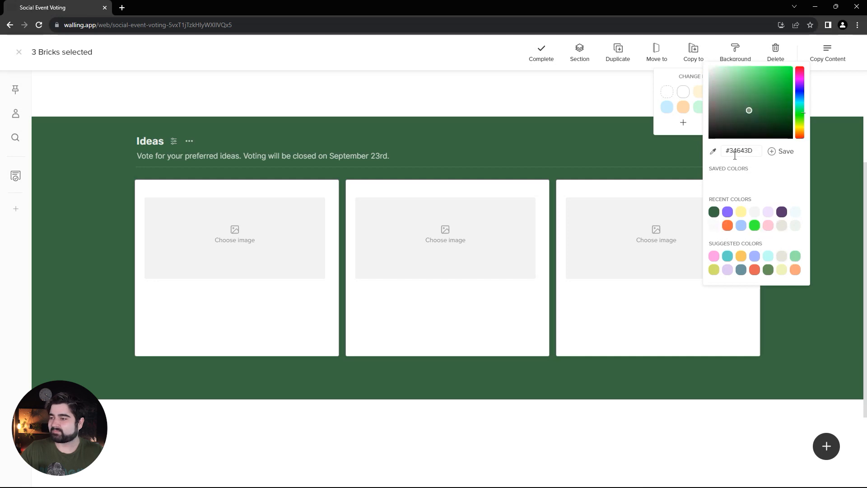
drag(716, 82, 713, 74)
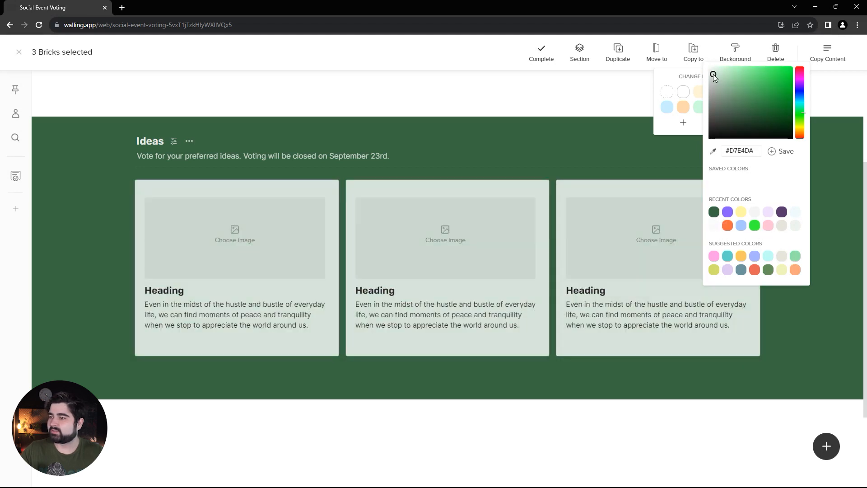
click(783, 334)
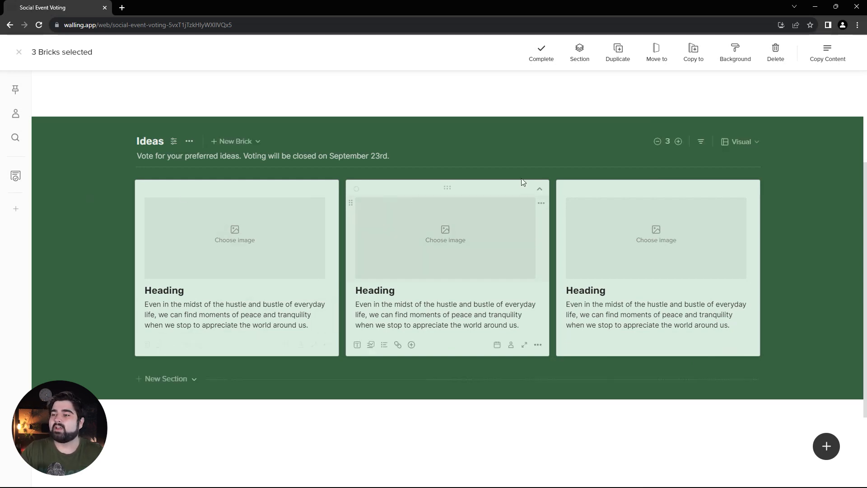
Reduce the Ideas section to two columns and duplicate the third brick to fill the empty spot under the first one.
click(659, 143)
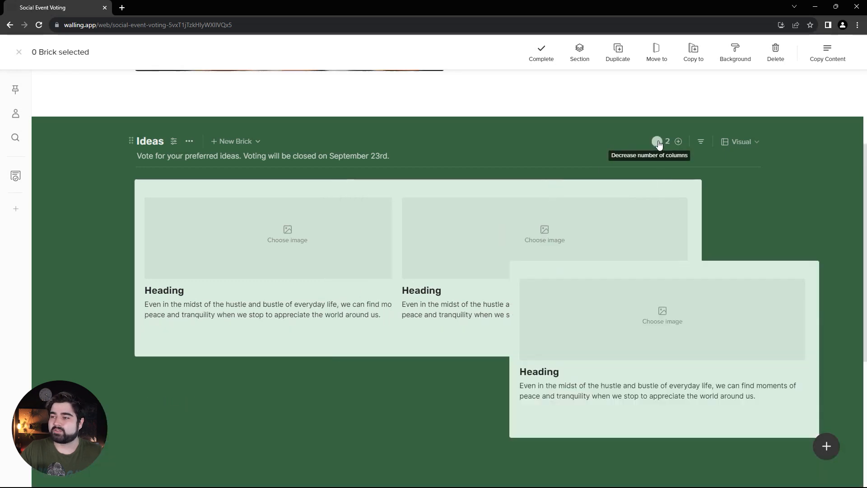
scroll(663, 329, down, 3)
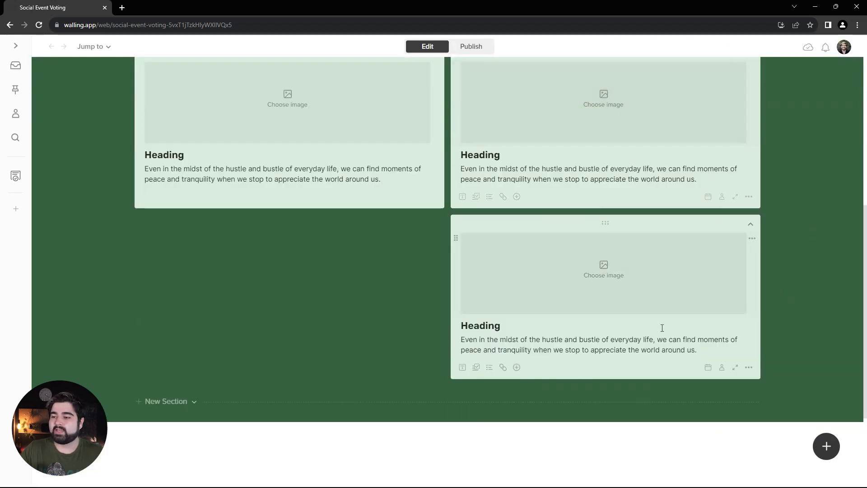
right_click(667, 367)
click(718, 258)
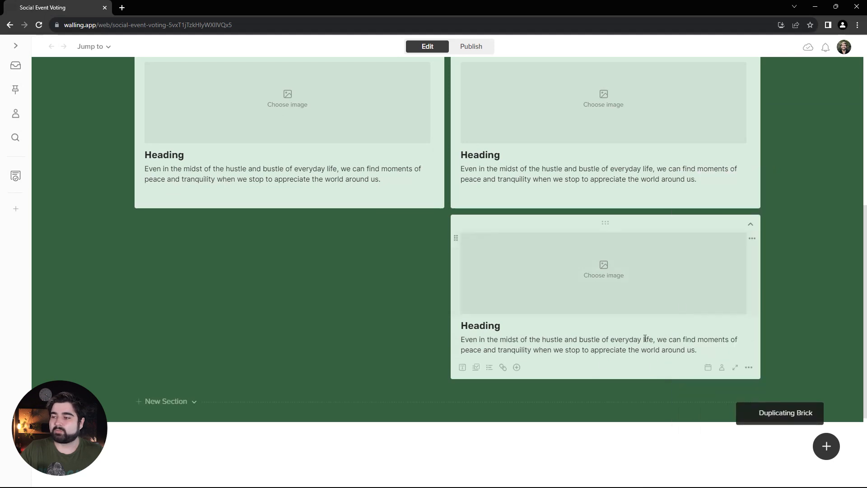
drag(583, 386, 266, 253)
scroll(89, 198, up, 2)
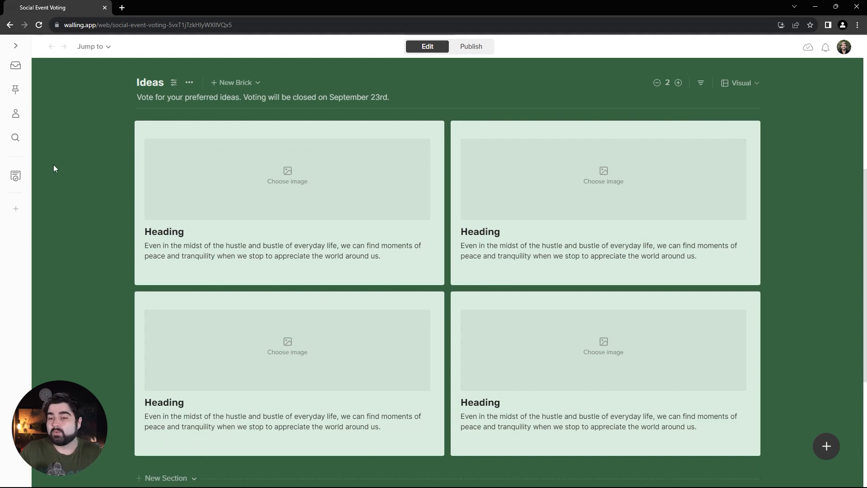
Enable brick reactions for the Ideas section with guest reactions allowed and the type set to Votes.
click(175, 82)
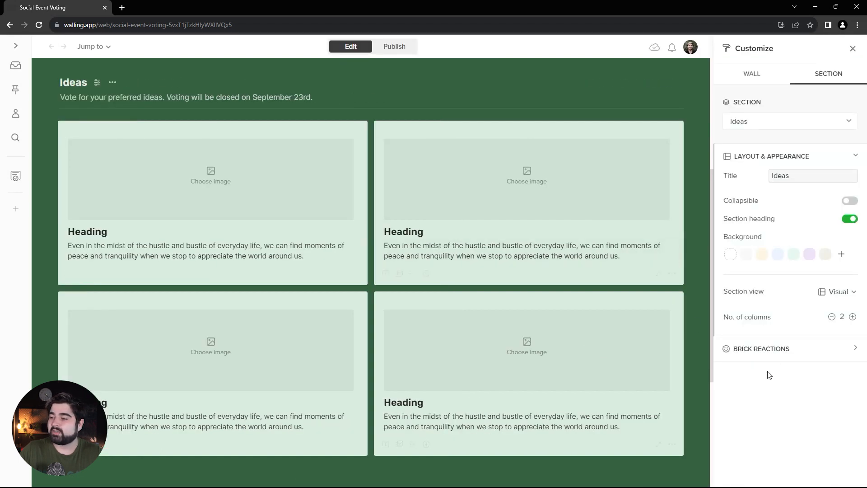
click(793, 350)
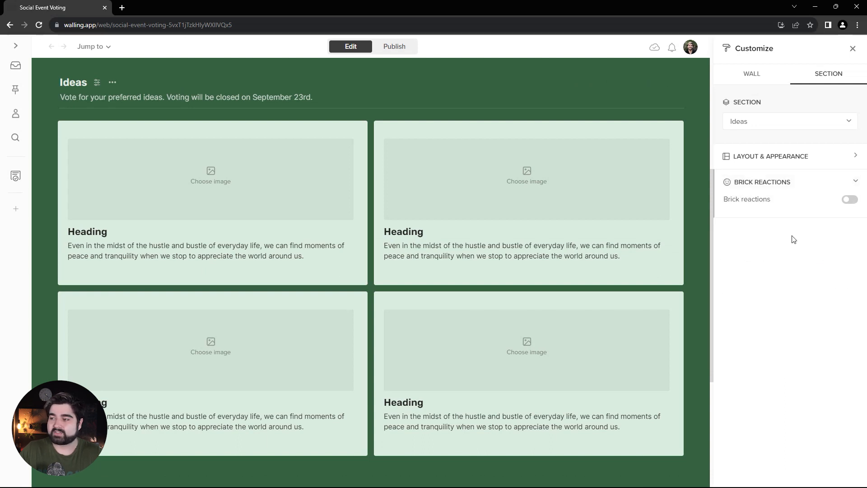
click(850, 200)
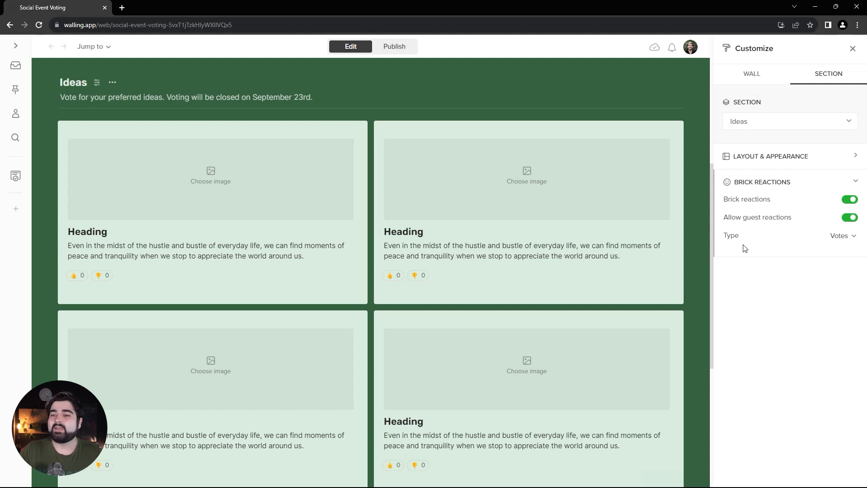
click(843, 241)
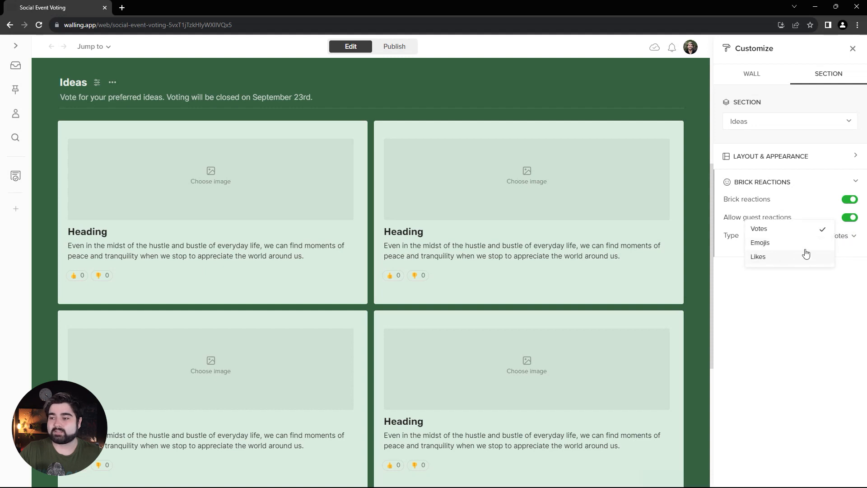
click(851, 251)
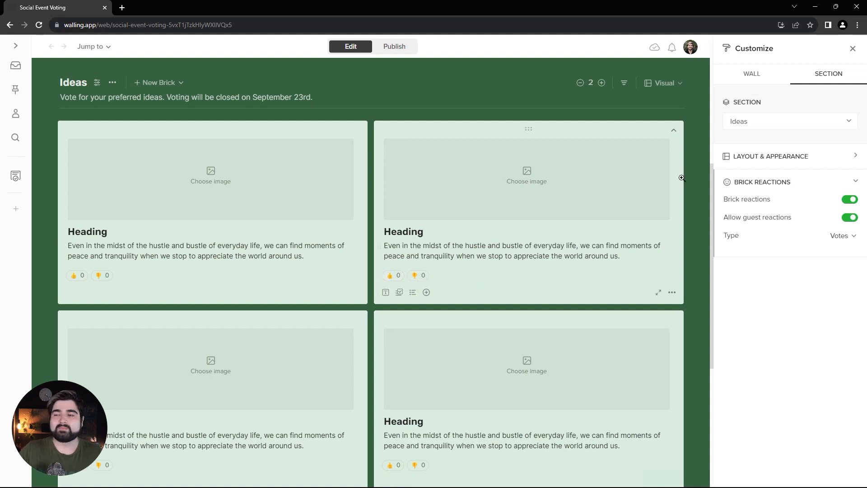
click(852, 48)
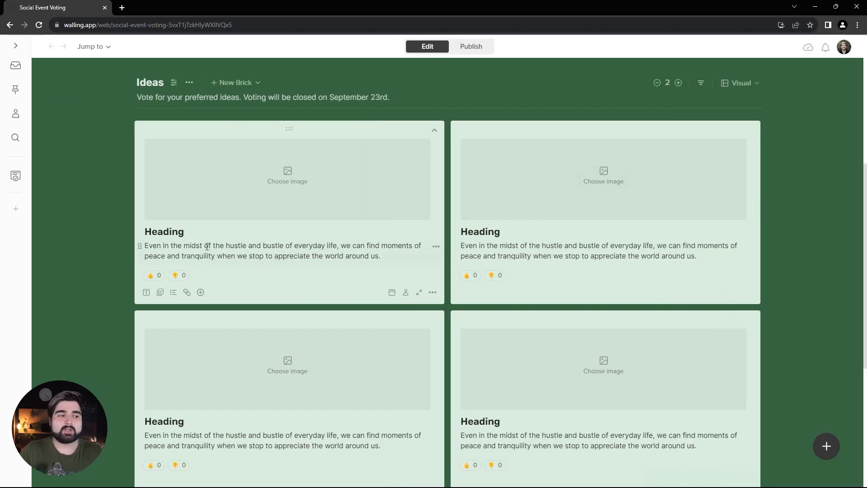
Change the first brick's heading to "🎤 Karaoke night" and its paragraph to the text beginning "Employees can show off their singing skills".
double_click(147, 230)
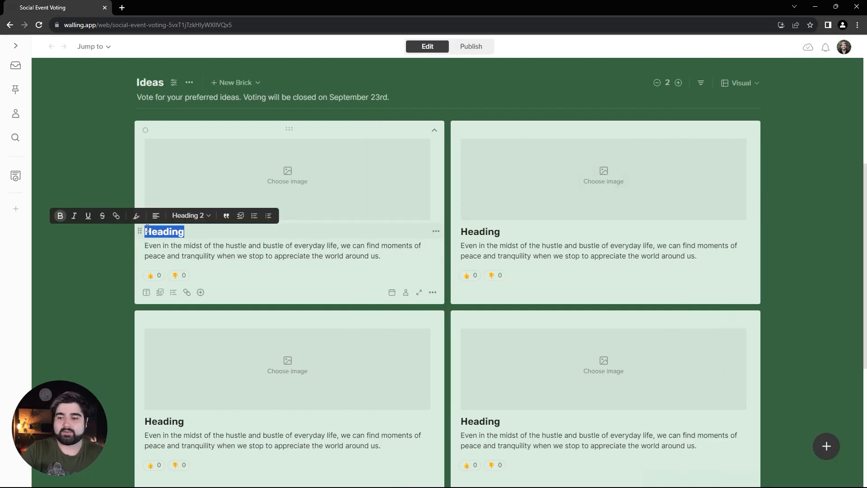
key(super+period)
text(mic)
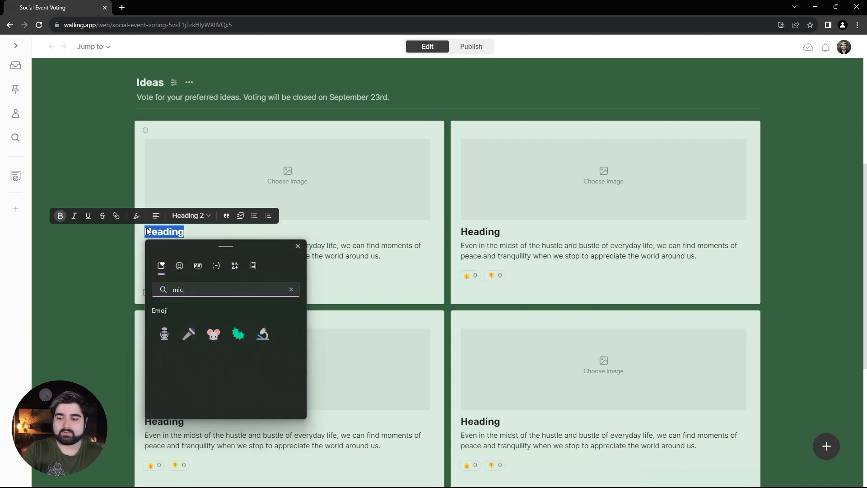
click(188, 333)
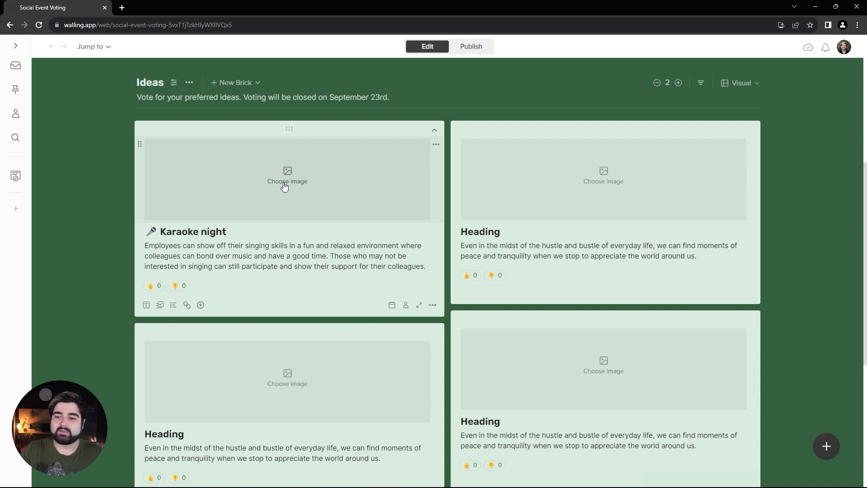
Search Unsplash for "mic" and insert the close-up photo of a vintage microphone in the Karaoke night brick.
click(285, 178)
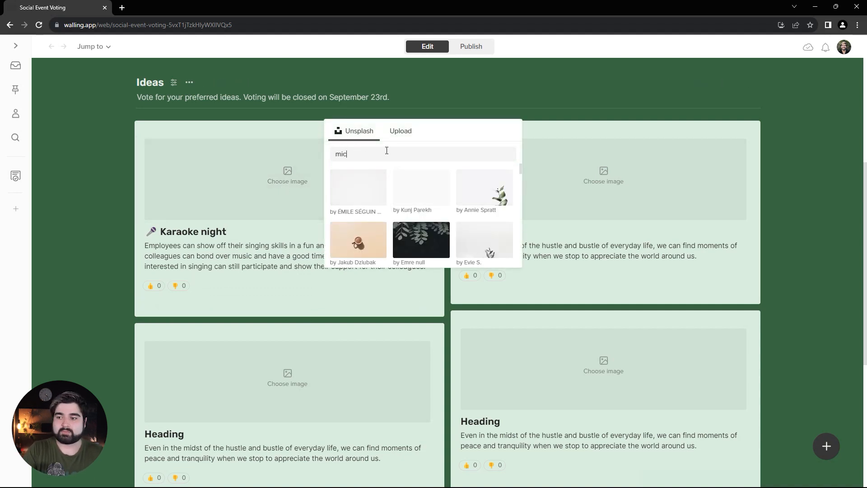
text(mic)
click(363, 198)
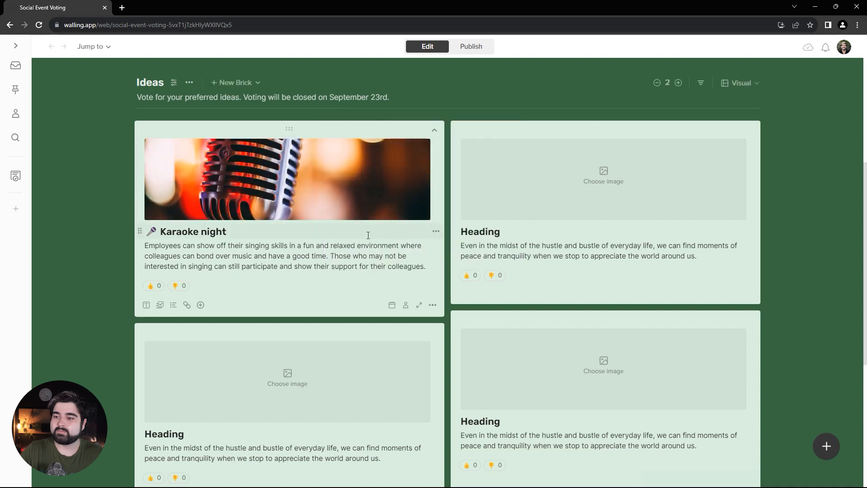
Change the second brick's heading to "🎲 Game night" and its paragraph to the text beginning "A board game or video game night".
double_click(462, 231)
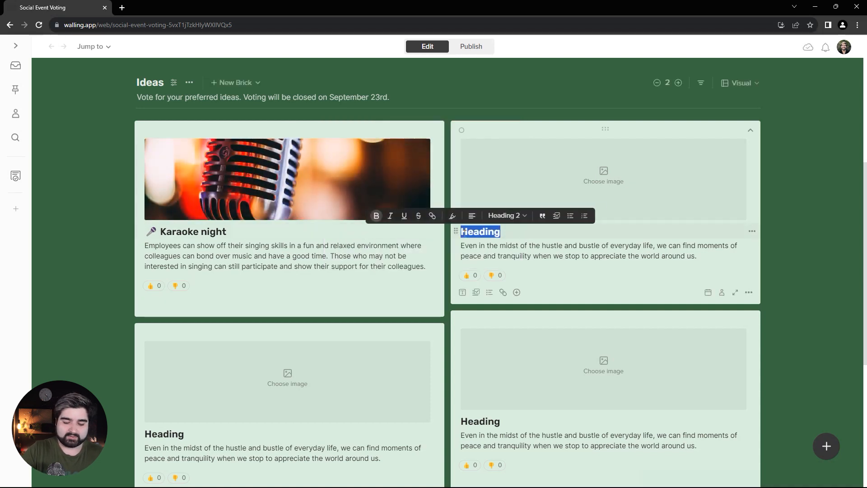
key(super+period)
text(dice)
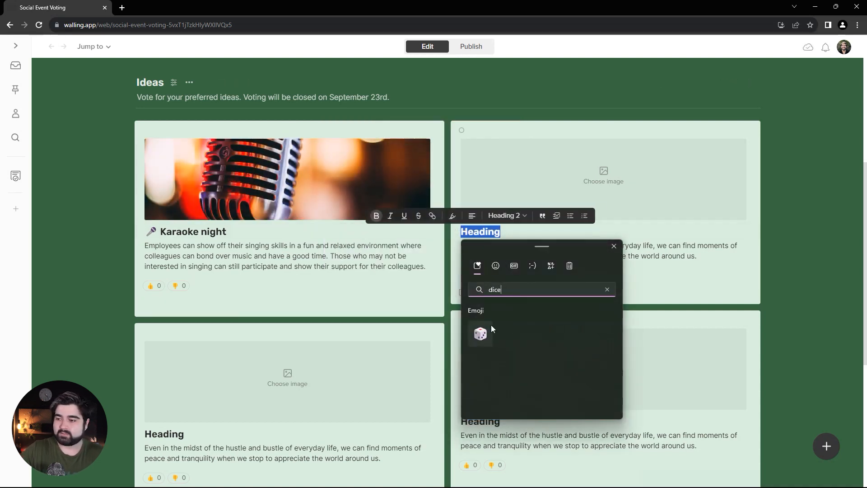
click(483, 332)
click(478, 231)
text(Ga)
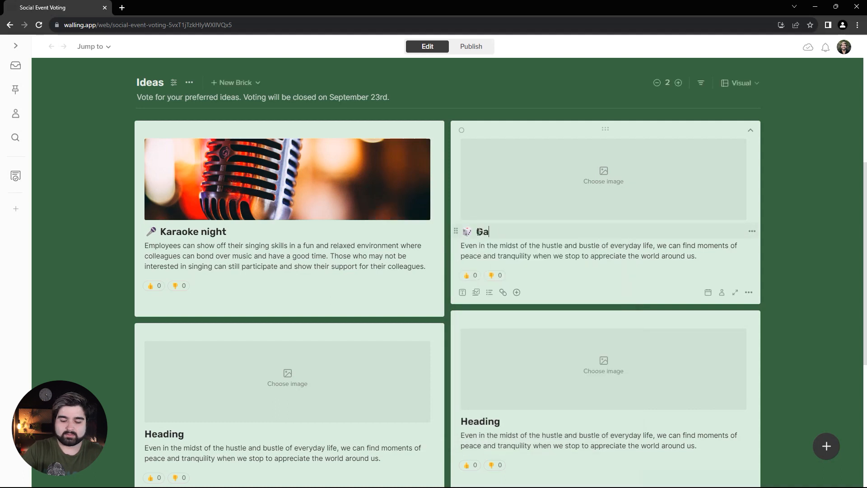
text(me night)
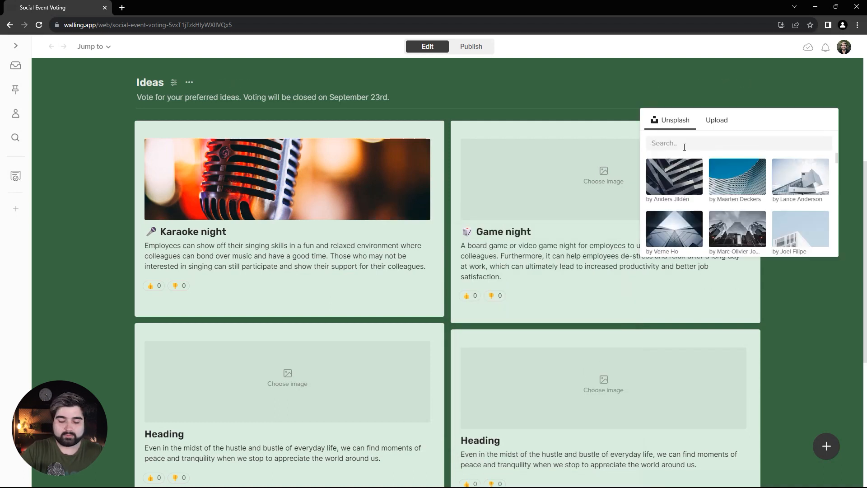
Search Unsplash for "foosball" and insert a foosball table photo in the Game night brick.
click(684, 147)
text(foosball)
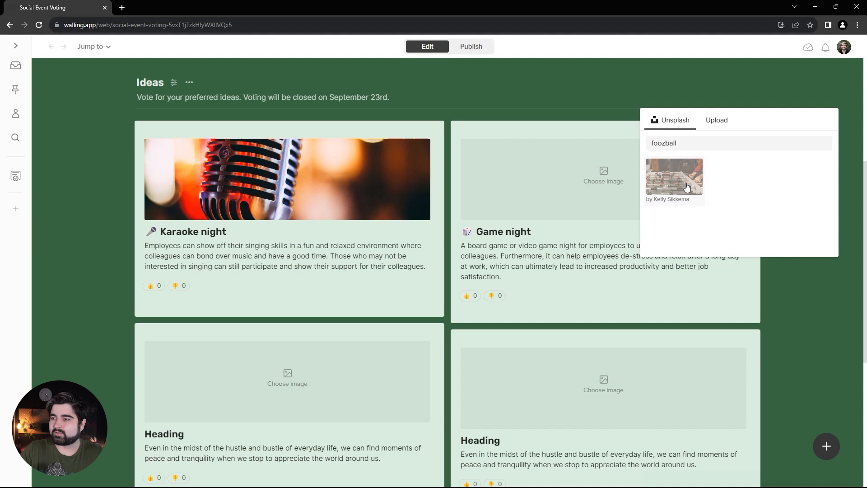
click(679, 179)
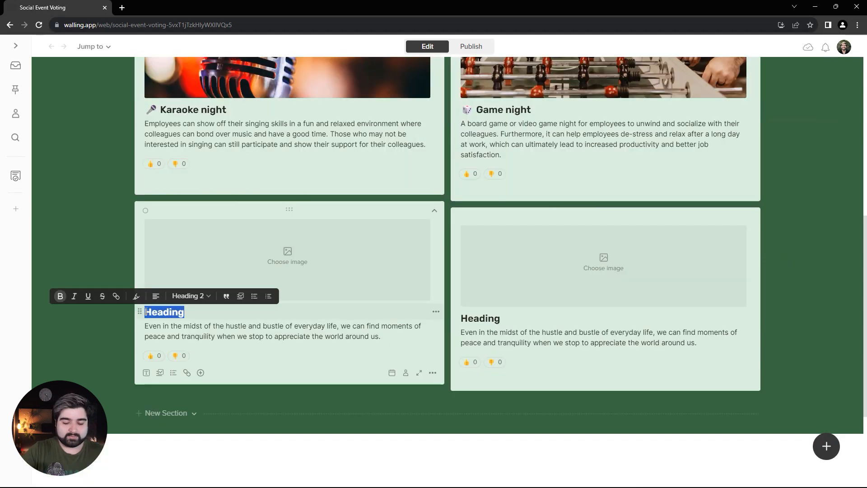
Change the third brick's heading to "🏀 Sports tournament" and its paragraph to the text beginning "This tournament could include a variety of sports".
key(super+period)
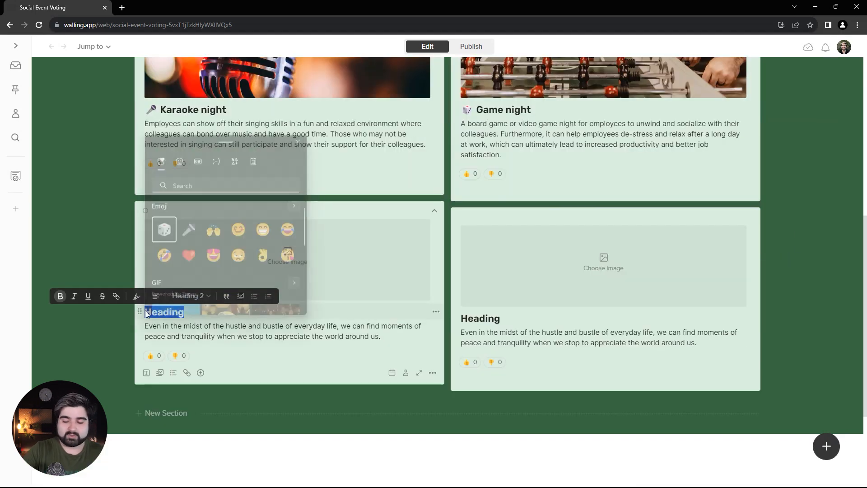
text(baske)
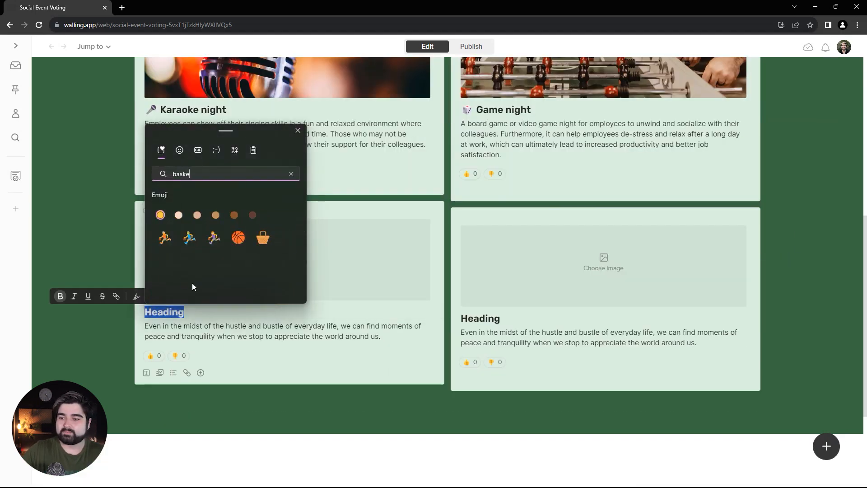
click(238, 238)
click(174, 313)
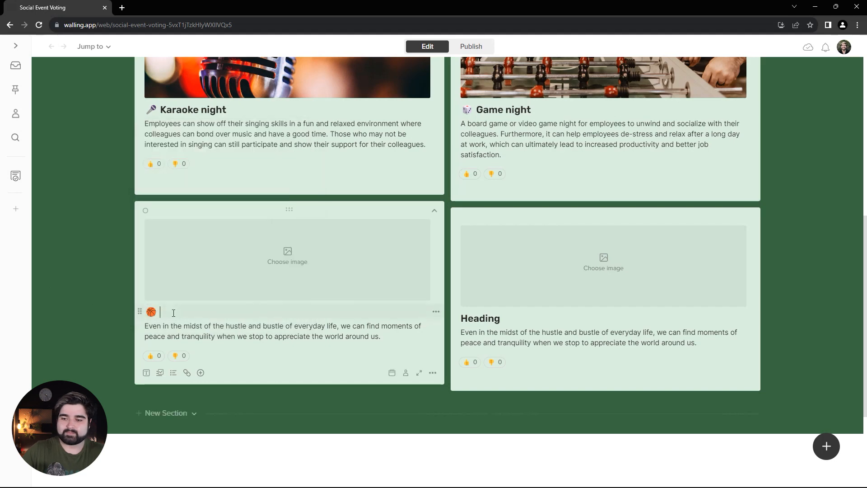
text(Sports tournament)
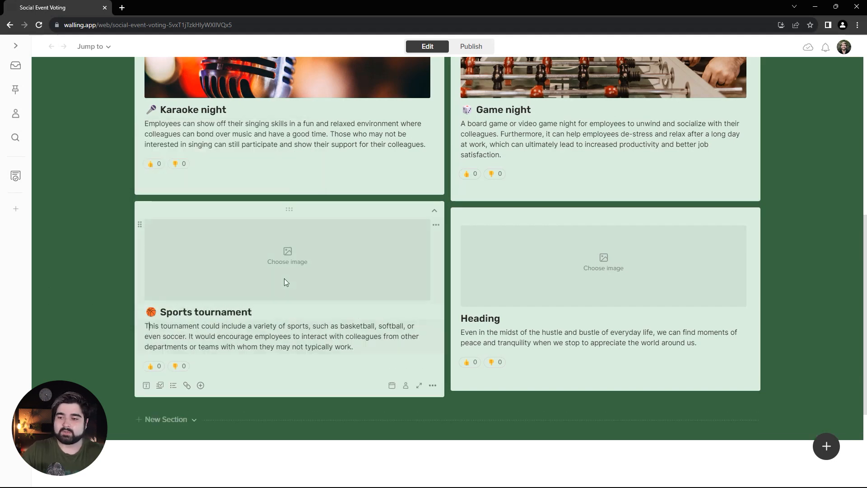
Search Unsplash for "basketball" and insert the photo of an orange basketball court in the Sports tournament brick.
click(286, 255)
text(b)
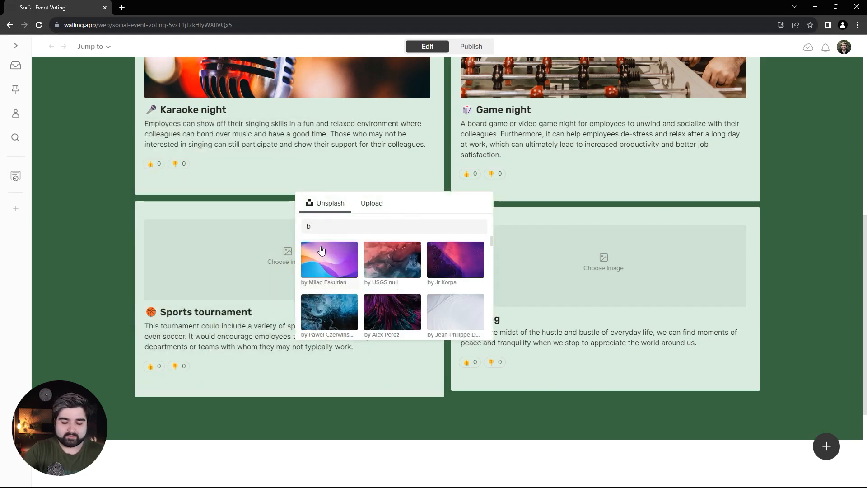
text(askebt)
key(BackSpace)
text(tball)
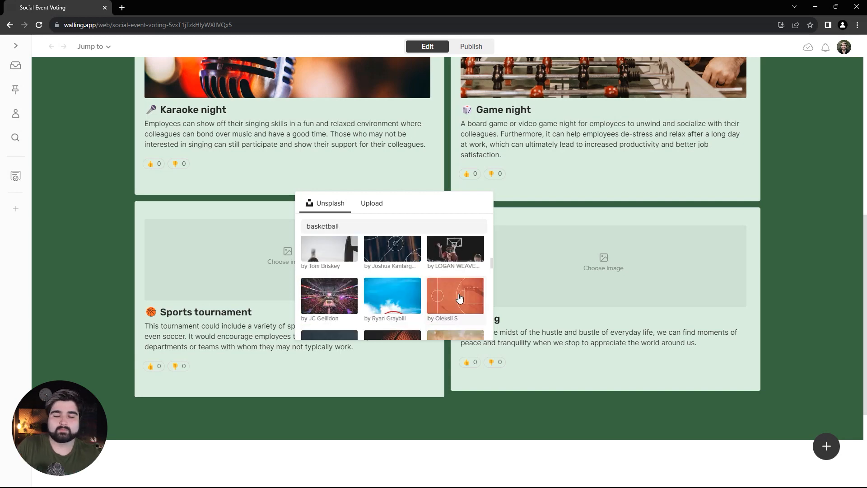
click(458, 294)
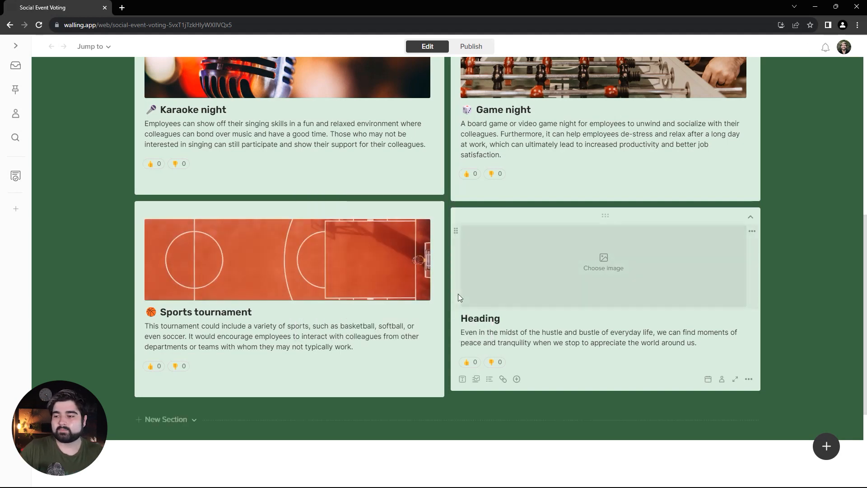
Change the fourth brick's heading to "🍻 Happy hour" and its paragraph to the text beginning "Host a happy hour event at a local bar".
double_click(462, 318)
key(super+period)
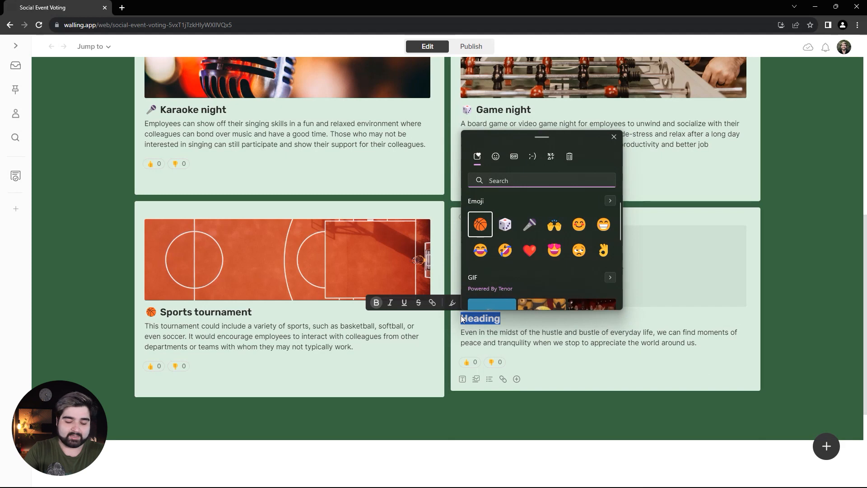
text(cheers)
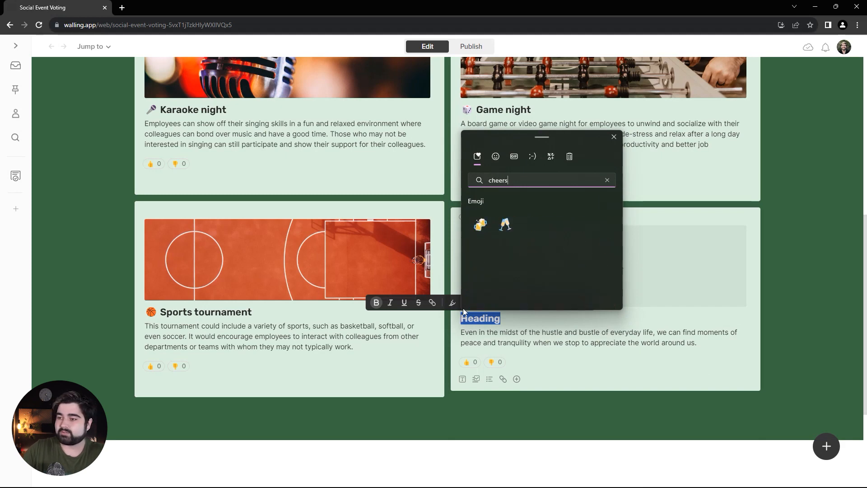
click(480, 223)
click(486, 320)
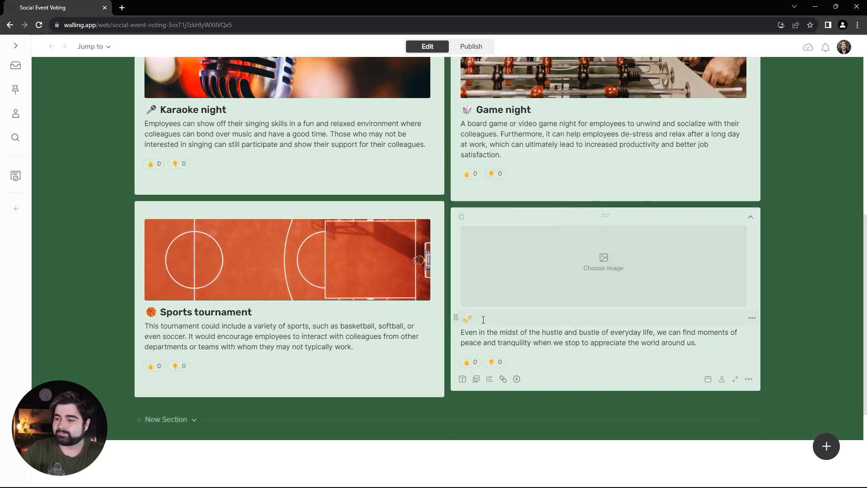
text(Happy h)
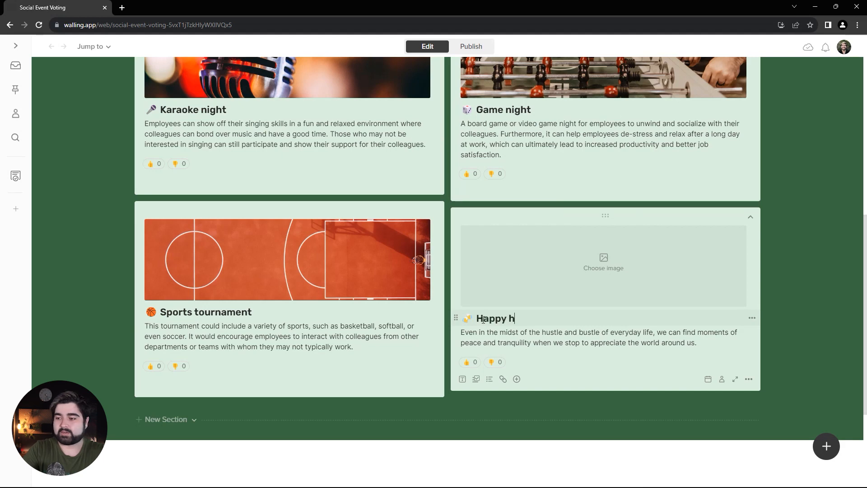
text(our)
Search Unsplash for "cheers" and insert the photo of a group clinking glasses in the Happy hour brick.
click(604, 262)
text(cheers)
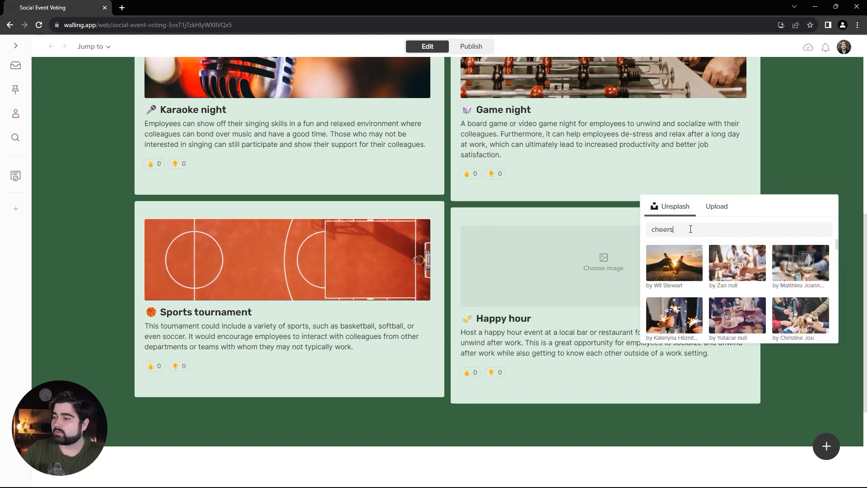
scroll(799, 289, down, 1)
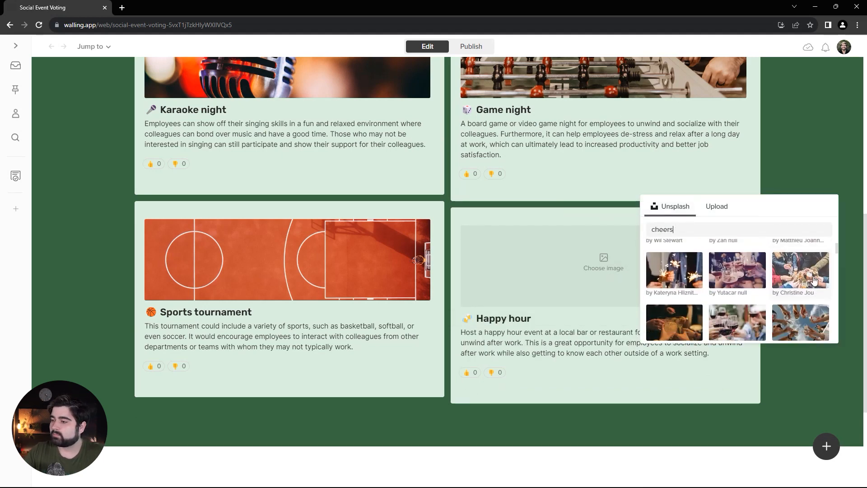
click(813, 276)
scroll(780, 292, up, 4)
scroll(781, 292, down, 2)
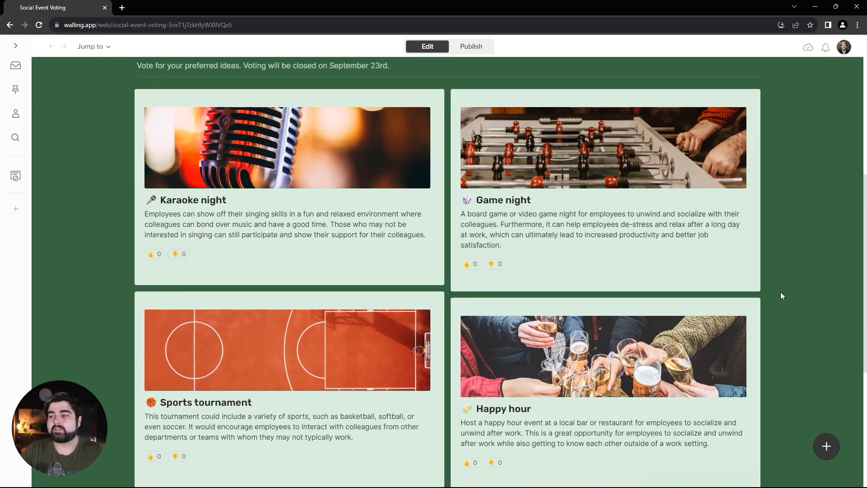
Add a new section below the Ideas section and title it "Additional ideas".
scroll(779, 290, down, 4)
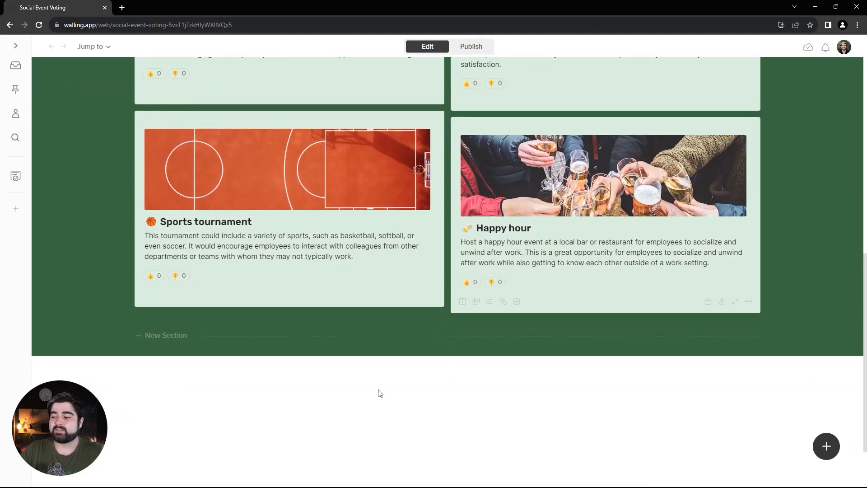
click(167, 336)
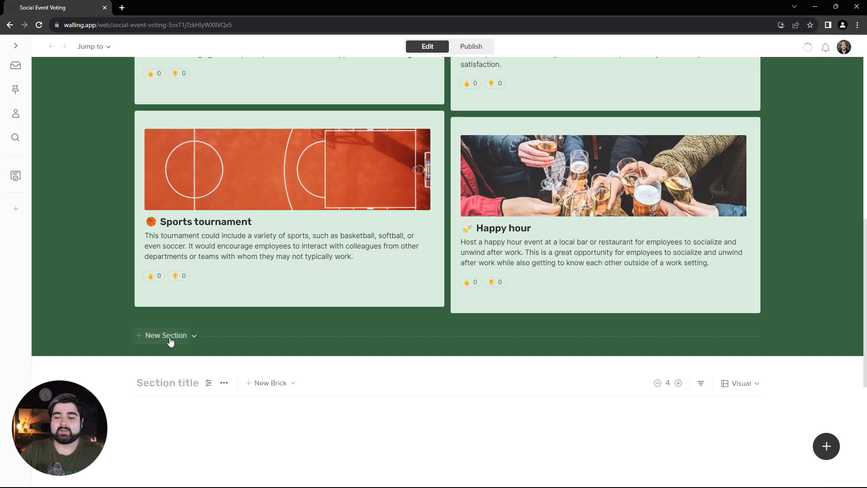
click(172, 382)
text(Additi)
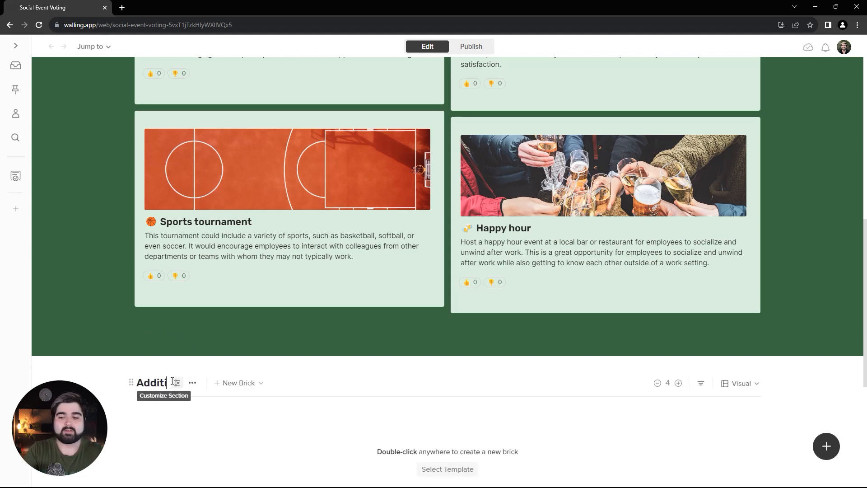
text(onal ideas)
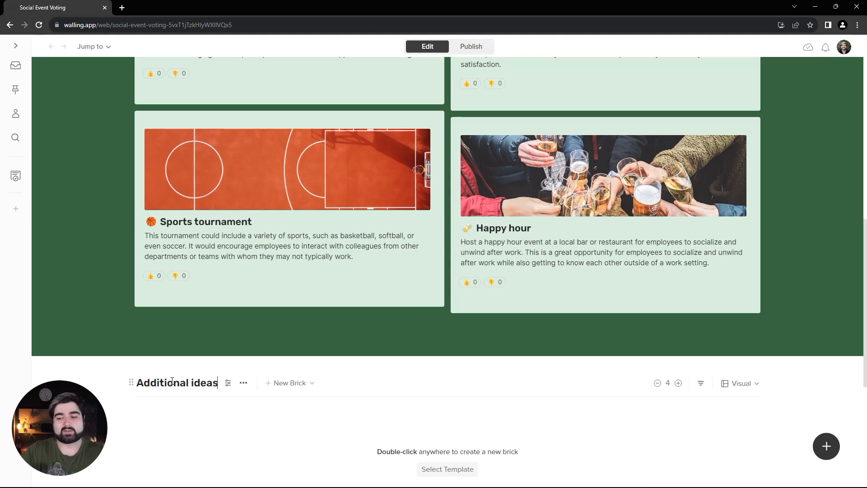
Add the description "How do you feel about these ideas?" to the Additional ideas section.
scroll(198, 361, down, 1)
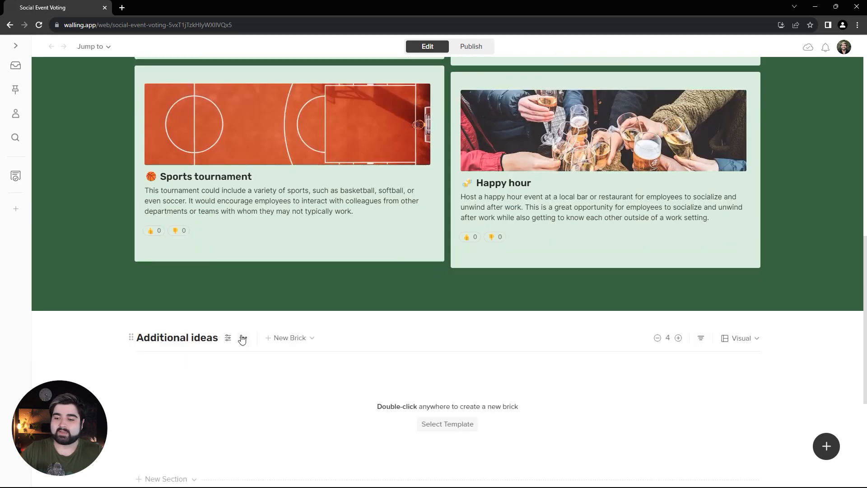
click(243, 337)
click(300, 178)
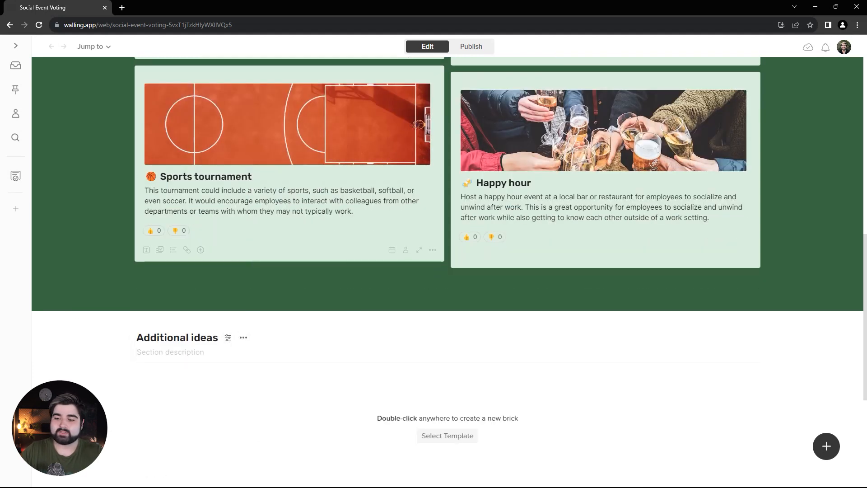
text(How do you feel about these ideas)
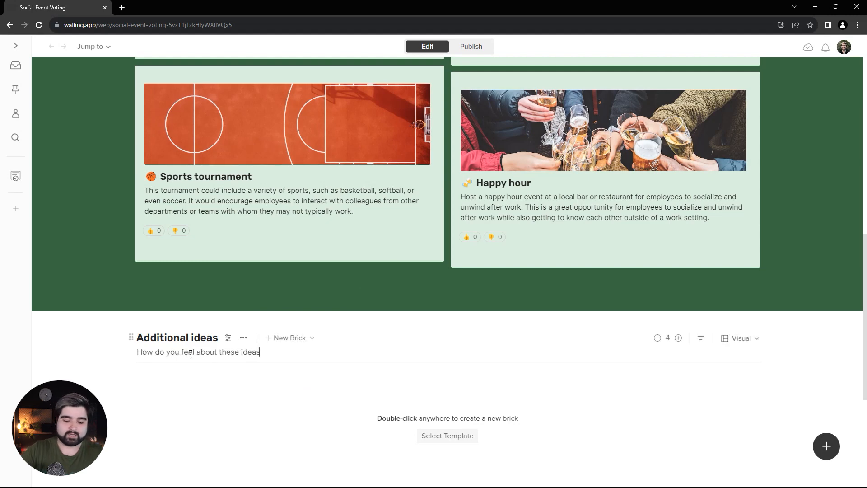
Give the Additional ideas section a custom pale green background, starting from the suggested dark green and lightening it.
scroll(109, 333, down, 3)
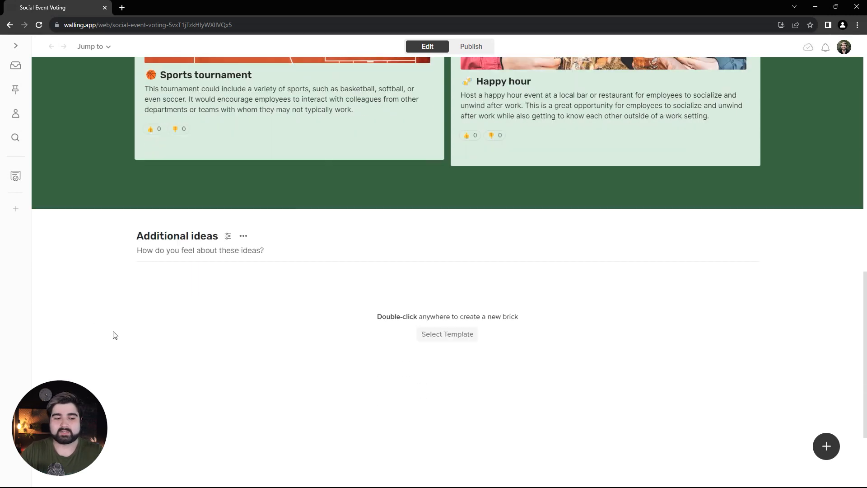
click(228, 203)
click(841, 254)
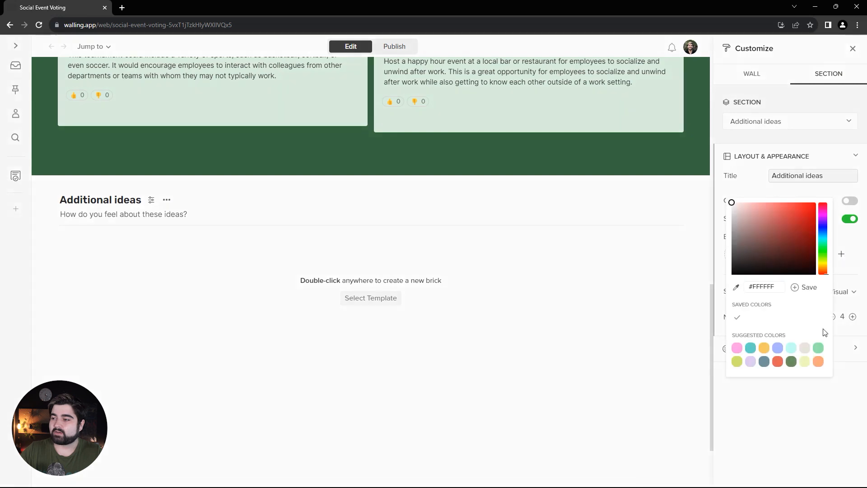
click(791, 361)
click(748, 218)
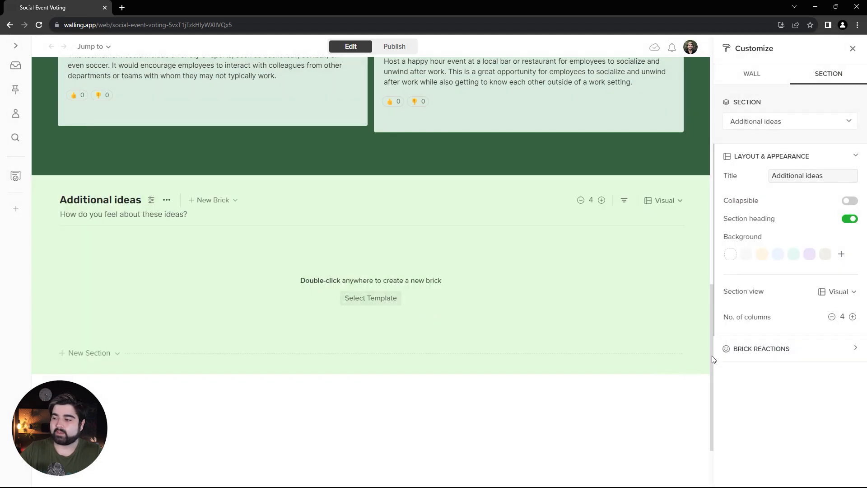
Enable brick reactions for the Additional ideas section with the Emojis type, choosing Heart, Confetti, Clap, Eyes, Confused and Fire.
click(761, 349)
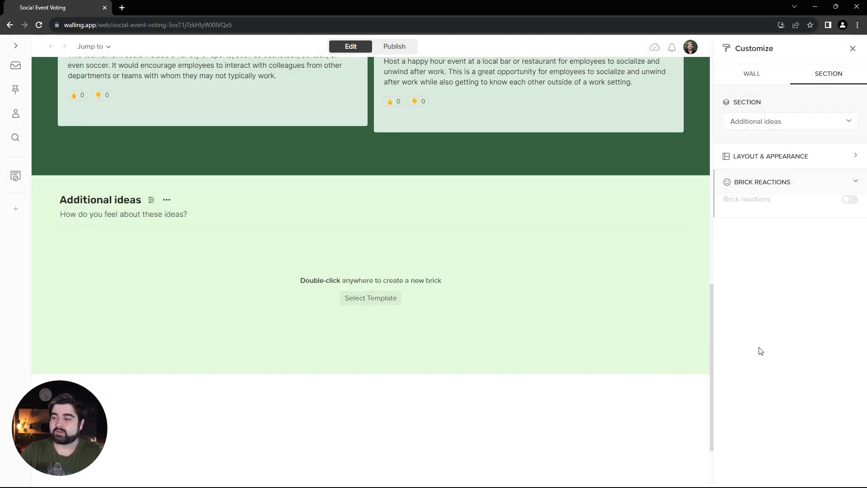
click(849, 200)
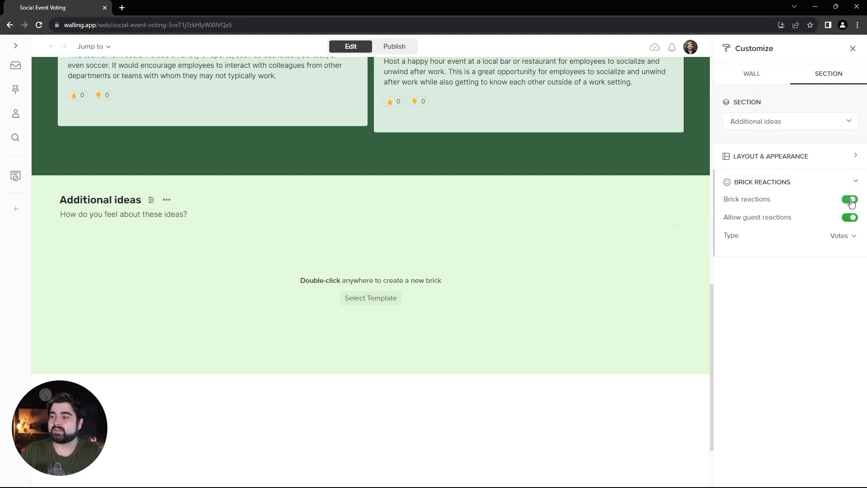
click(842, 236)
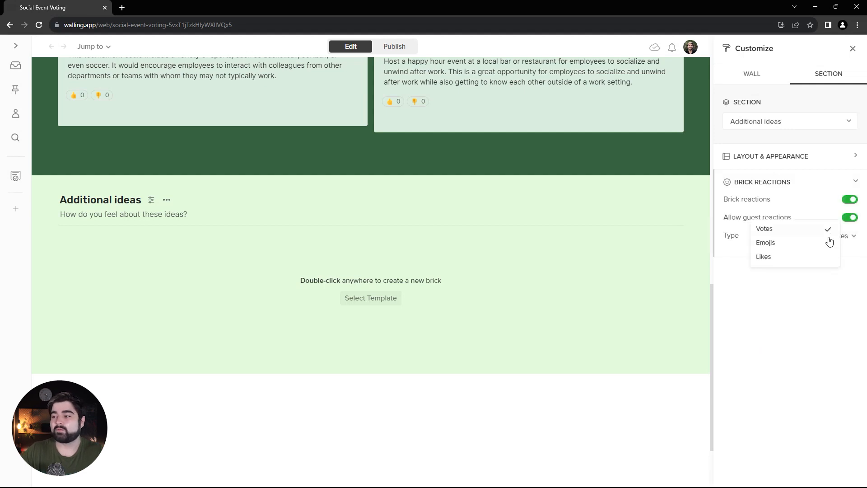
click(793, 243)
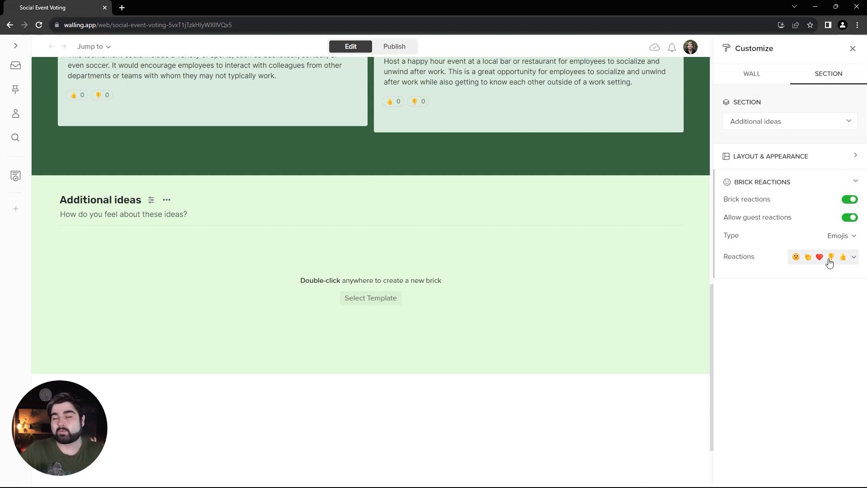
click(844, 258)
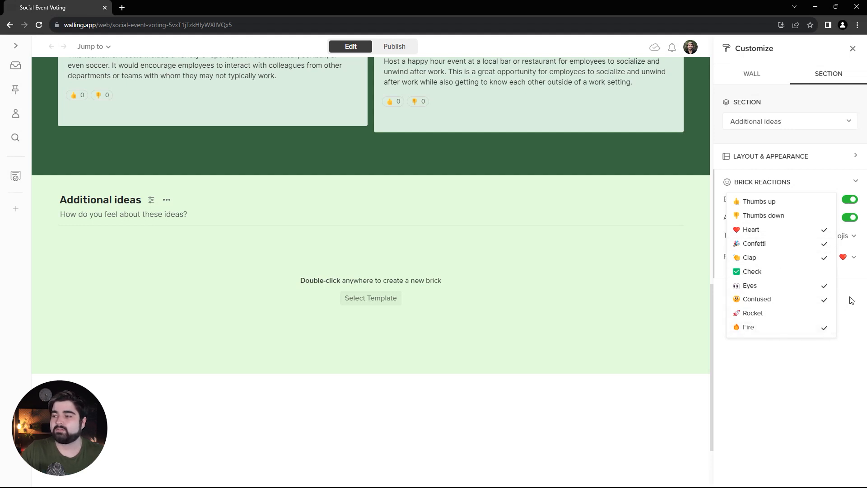
Fill the Additional ideas section with the Three bricks template and set it to four columns.
click(387, 298)
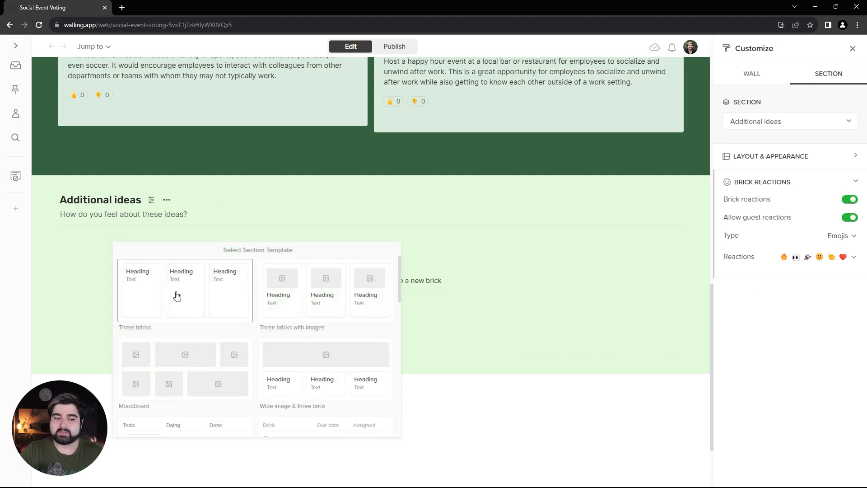
click(175, 292)
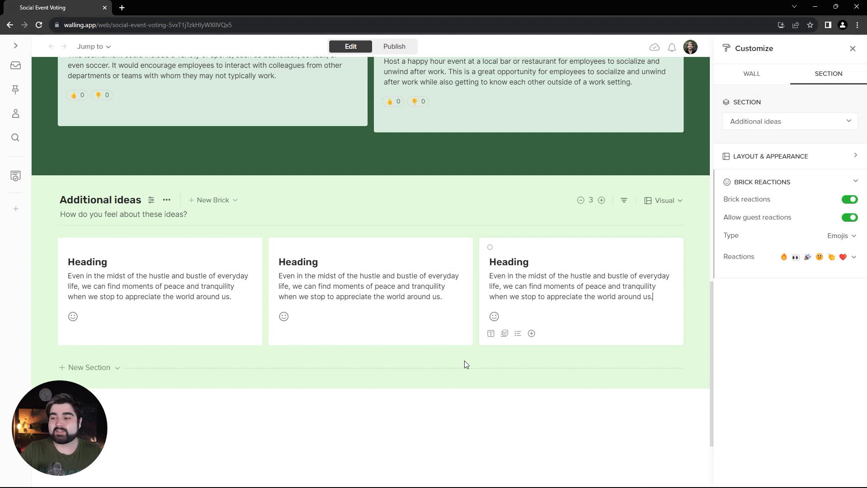
click(602, 202)
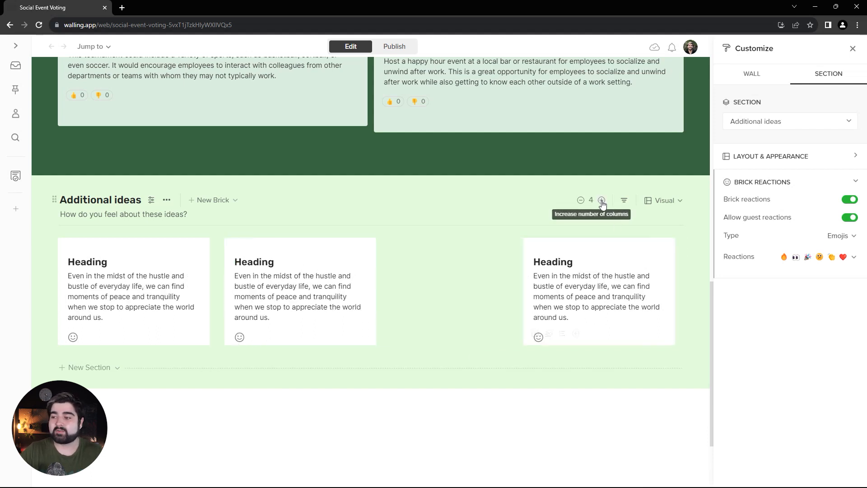
Duplicate the last brick in the Additional ideas section and move the copy into the empty third column.
click(672, 352)
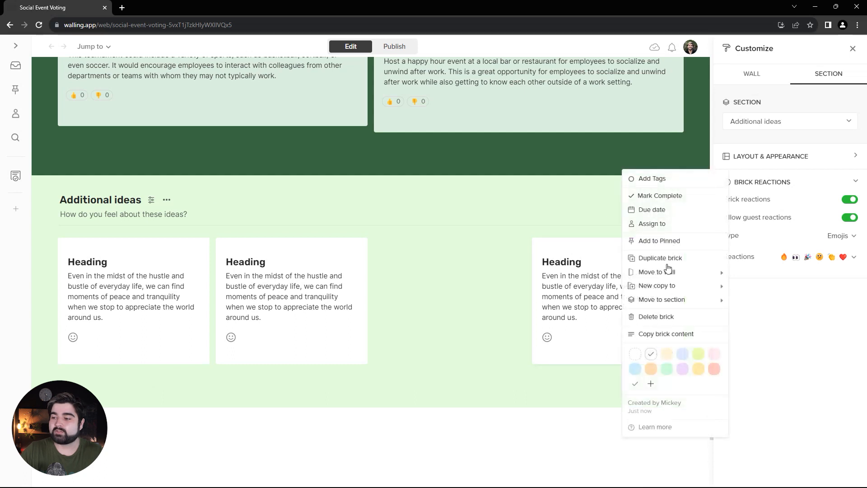
click(668, 256)
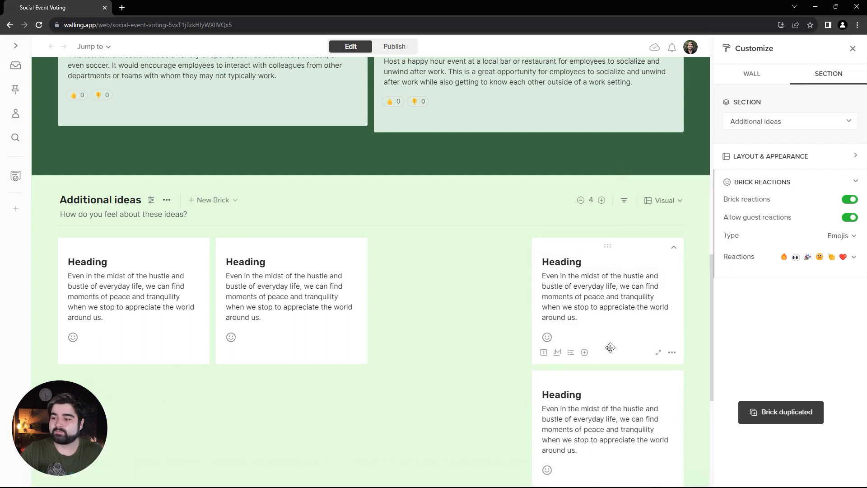
drag(605, 382, 451, 280)
Select all four bricks in the Additional ideas section and give them a custom near-white pale green background.
drag(43, 272, 641, 299)
click(734, 50)
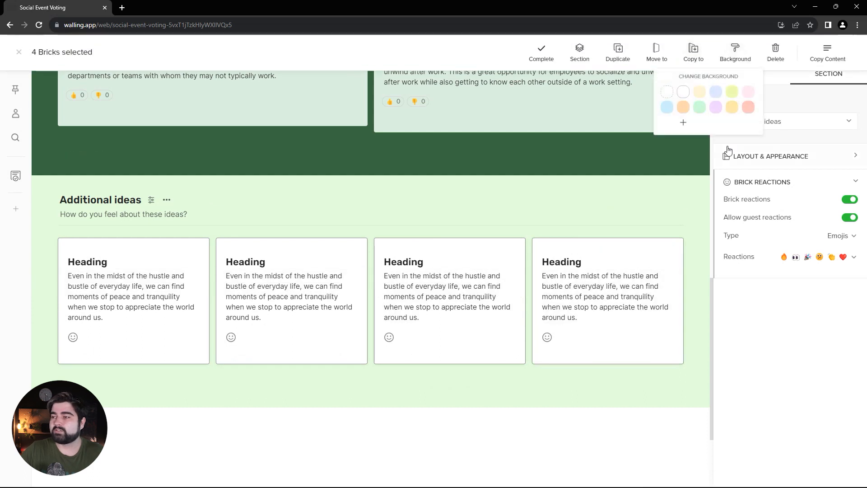
click(683, 123)
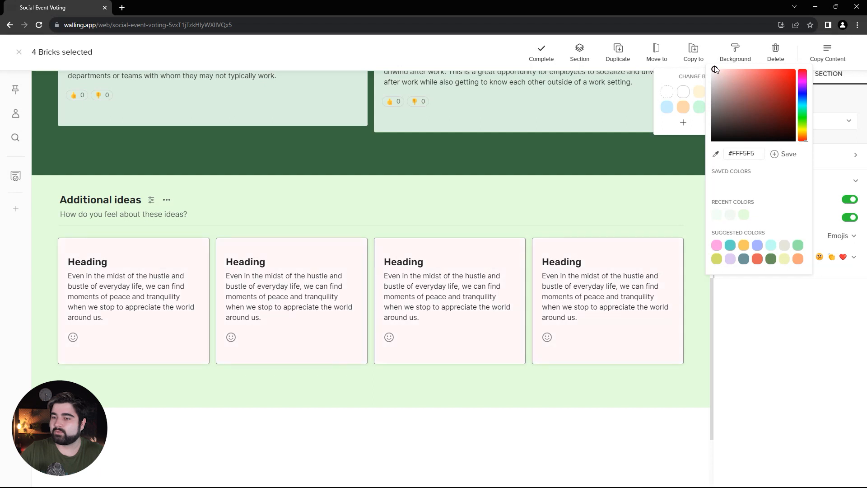
drag(802, 113, 803, 122)
key(Escape)
Replace the placeholder headings and descriptions of the first three bricks with the Volunteer day, Escape room challenge and Wellness day ideas.
double_click(70, 263)
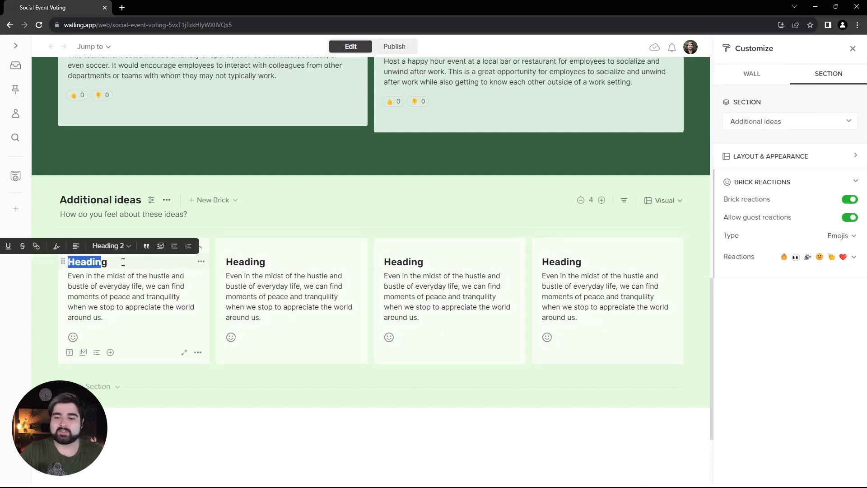
text(Volunteer day)
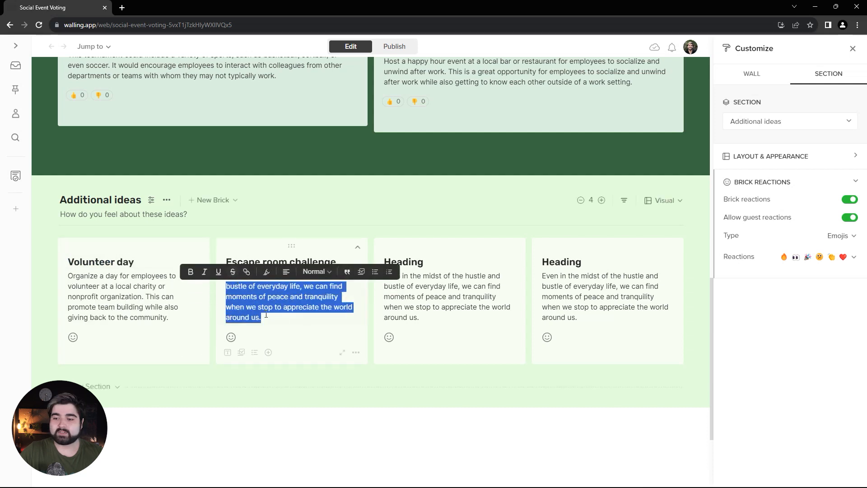
click(261, 317)
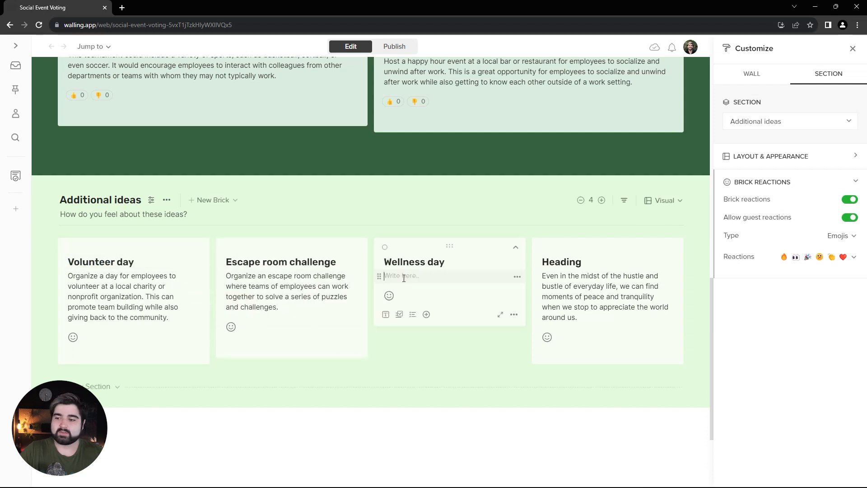
text(Host a wellness day where employees can participate in activities such as yoga, meditation, and healthy cooking classes to promote physical and mental well-being.)
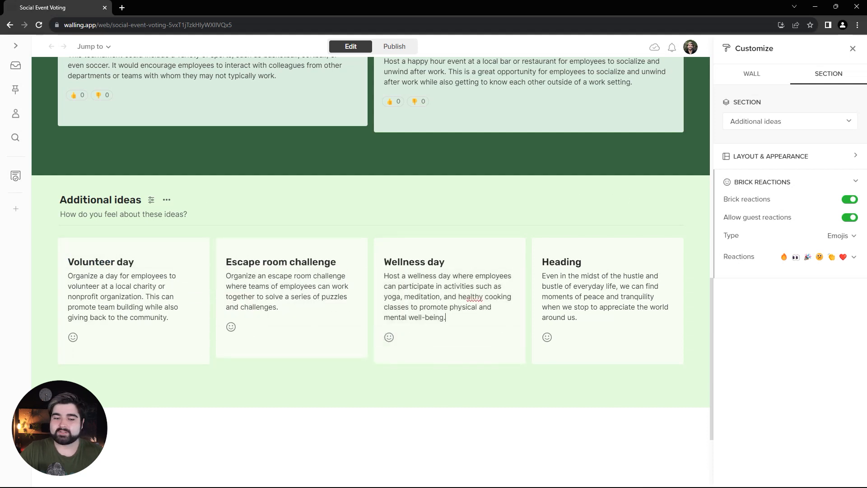
key(alt+Tab)
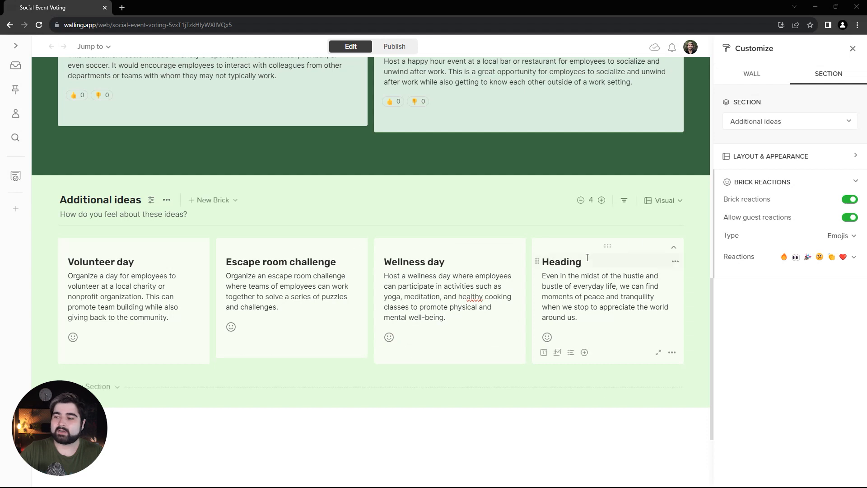
Replace the fourth brick's placeholder heading and description with the copied text of the last idea.
double_click(562, 262)
text(Outdoor adventure)
drag(592, 319, 543, 275)
text(Plan an outdoor adventure, such as a hiking or camping trip, for employees to bond over shared experiences outside of work.)
key(Escape)
Review the finished wall, publish it to the web and open its public link in a new tab.
scroll(510, 371, up, 20)
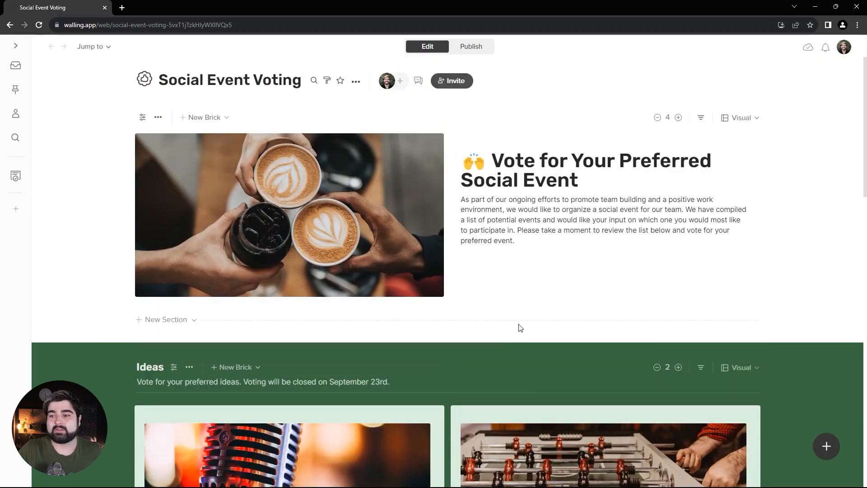
scroll(484, 292, down, 7)
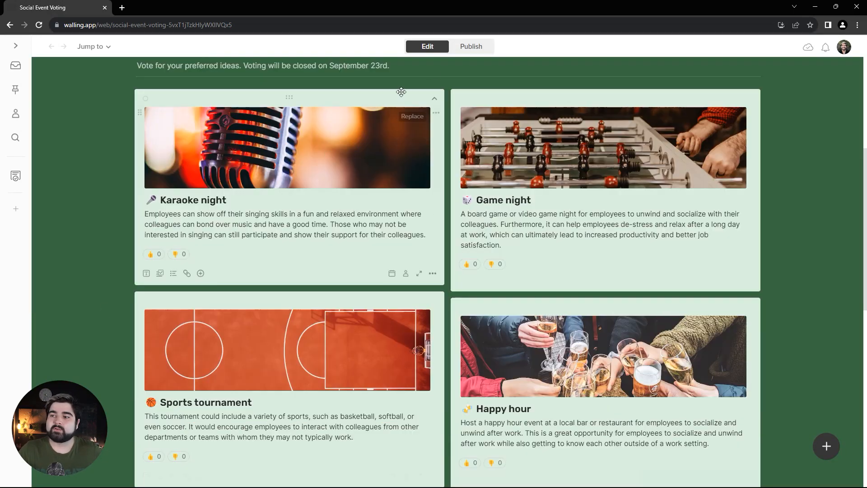
click(471, 49)
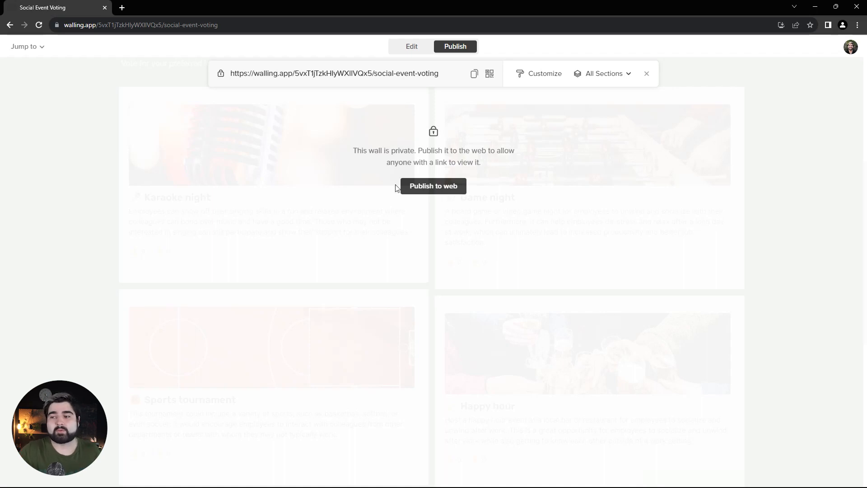
click(428, 185)
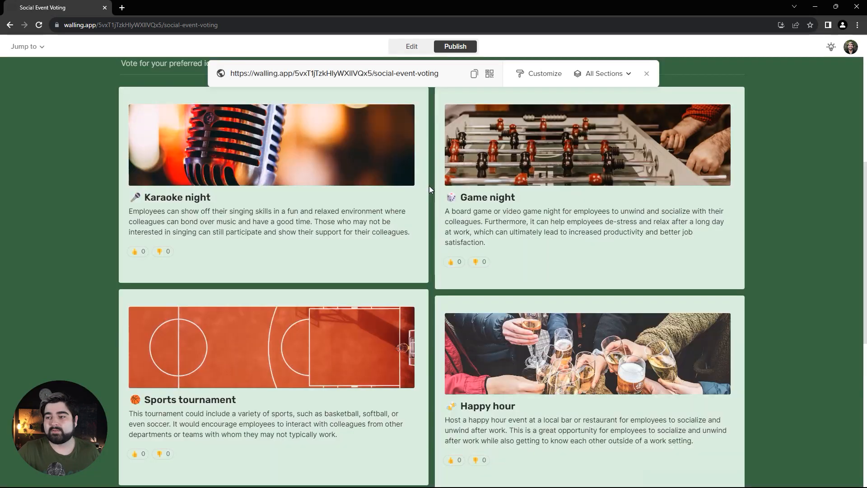
click(324, 74)
Shrink the browser window to a tall, phone-like width and check how the published introduction and Ideas section adapt.
scroll(80, 181, down, 5)
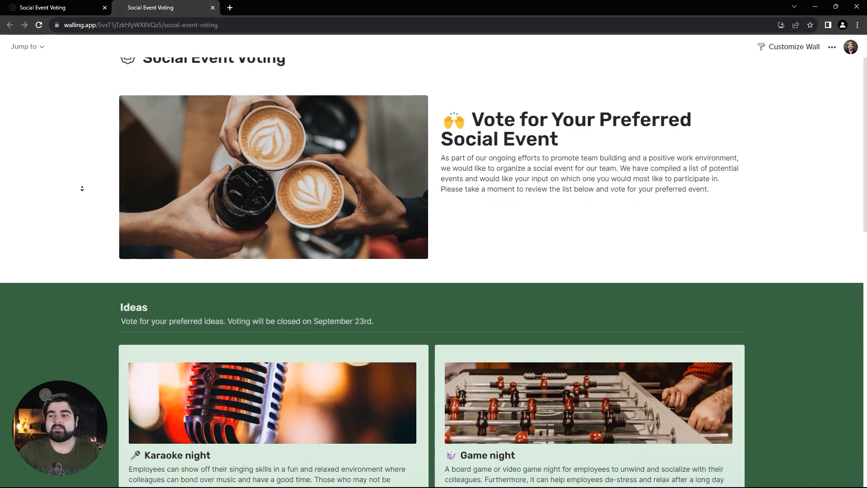
scroll(83, 192, down, 9)
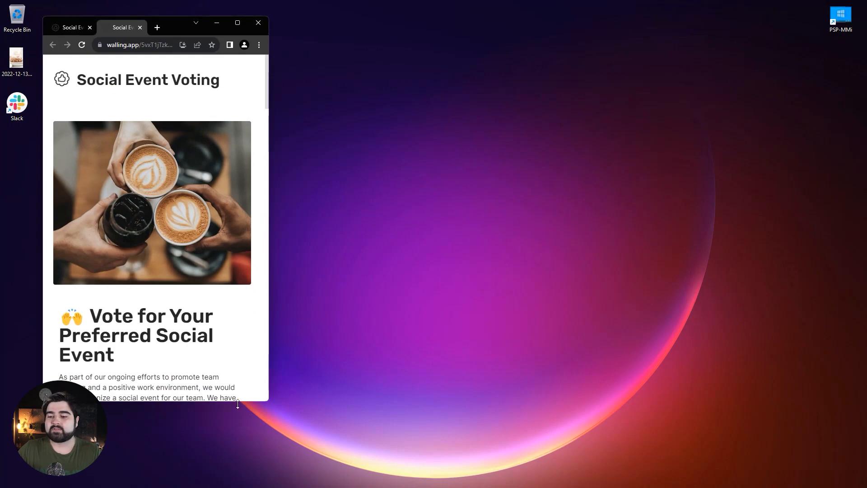
drag(238, 403, 237, 486)
scroll(205, 286, down, 2)
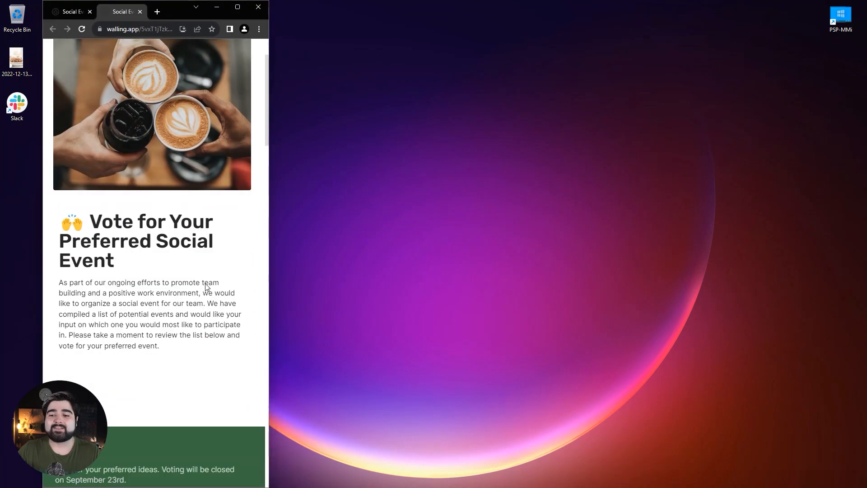
scroll(205, 283, down, 15)
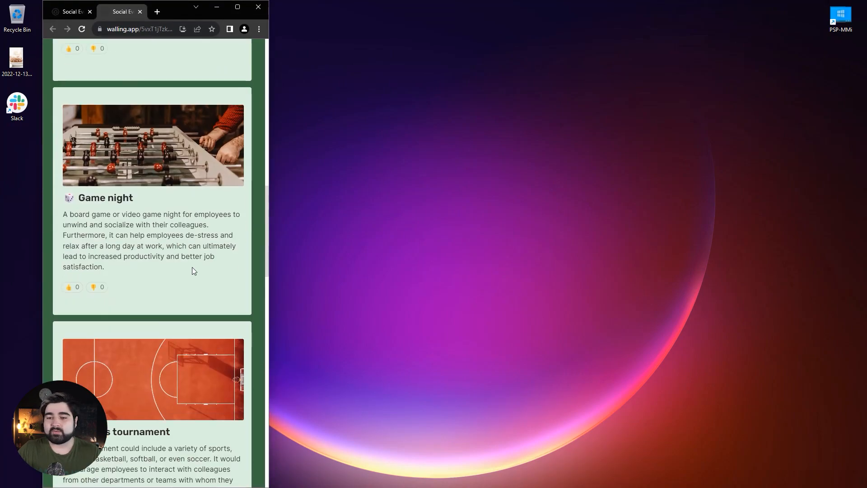
scroll(191, 267, down, 9)
scroll(53, 243, up, 3)
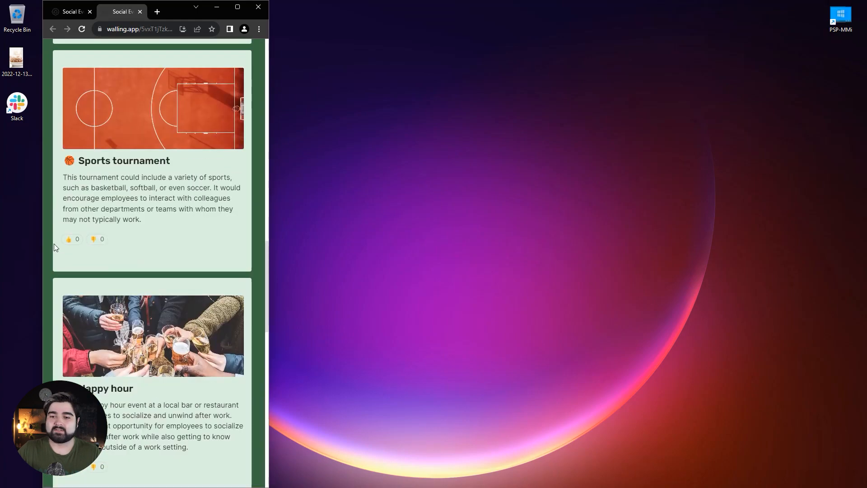
Give the Sports tournament idea a thumbs-up vote and open the emoji reaction choices for the Volunteer day idea.
scroll(124, 259, down, 4)
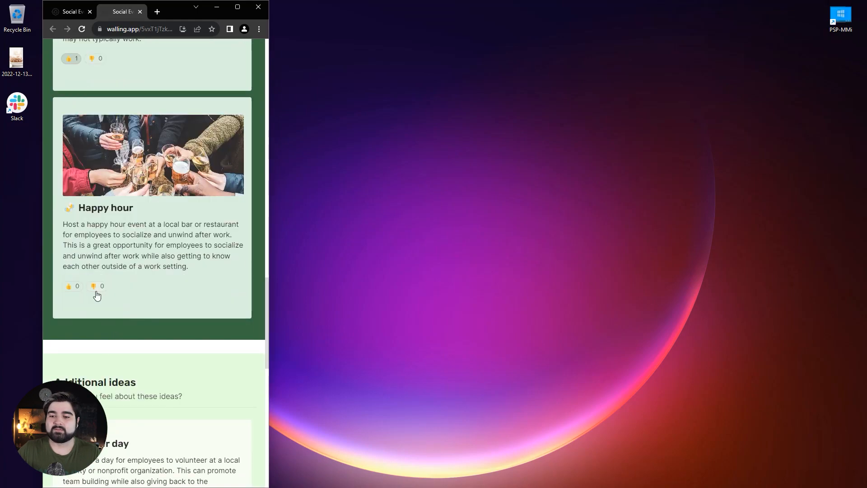
scroll(97, 295, down, 6)
click(67, 241)
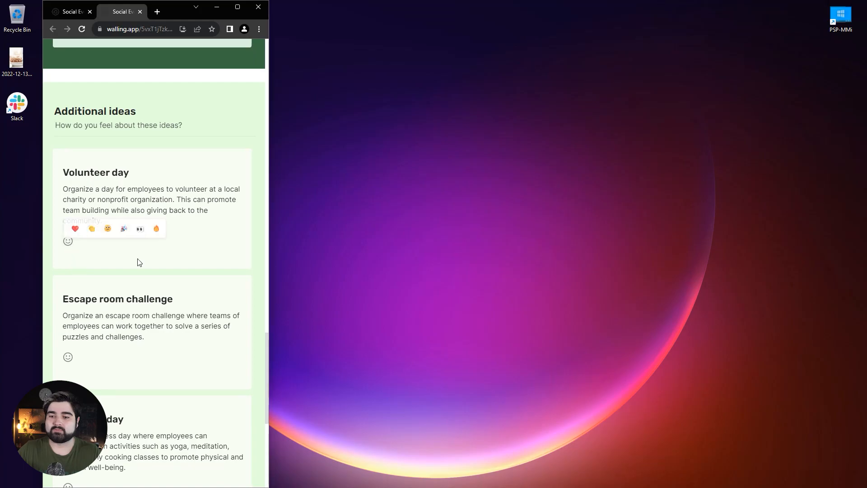